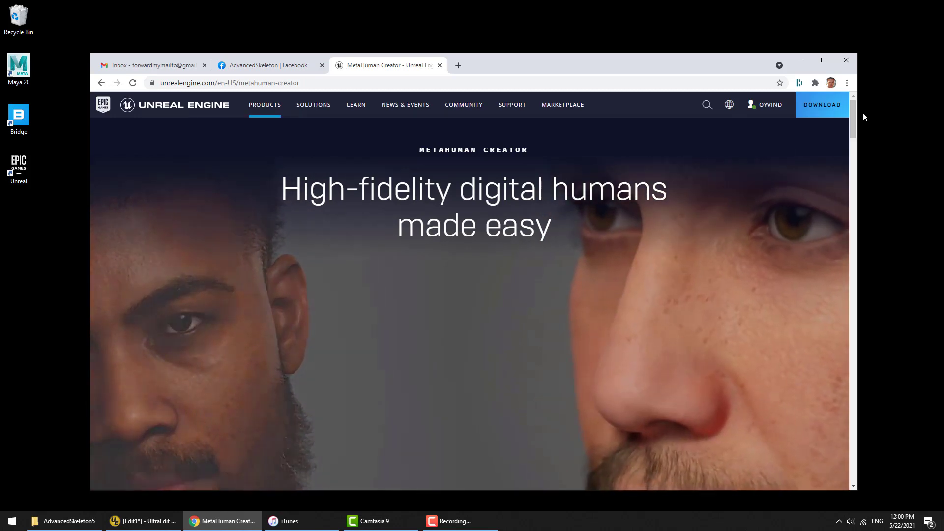
Scroll the MetaHuman product page down to its description and the LAUNCH THE APP link.
drag(854, 114, 856, 140)
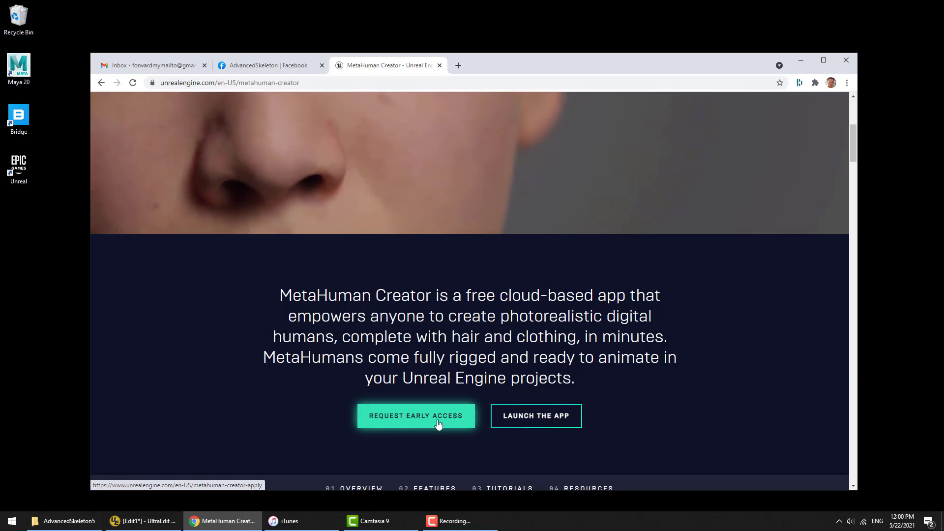
scroll(847, 116, up, 6)
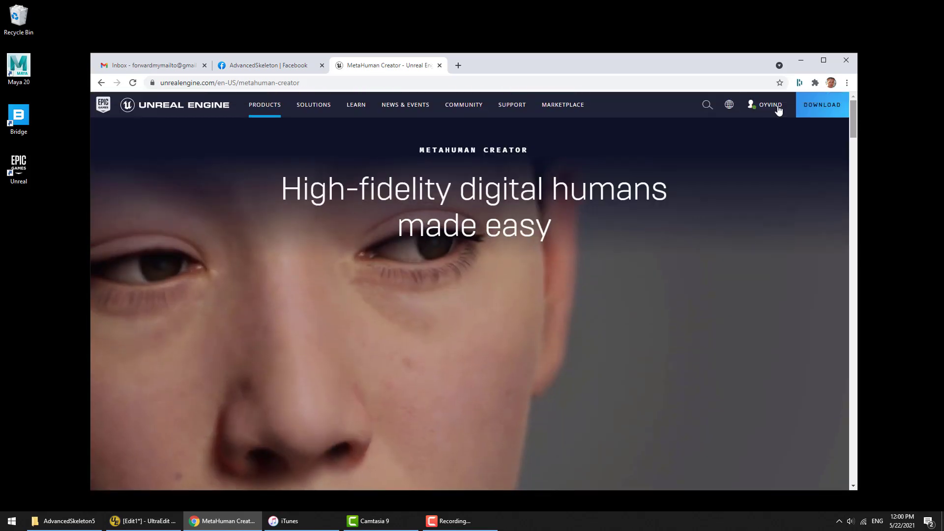
drag(851, 113, 854, 144)
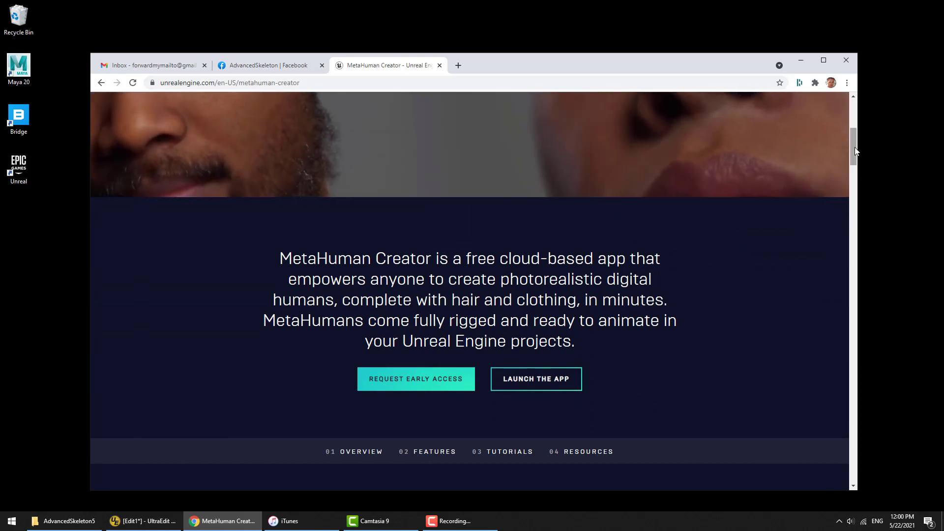
scroll(855, 154, down, 1)
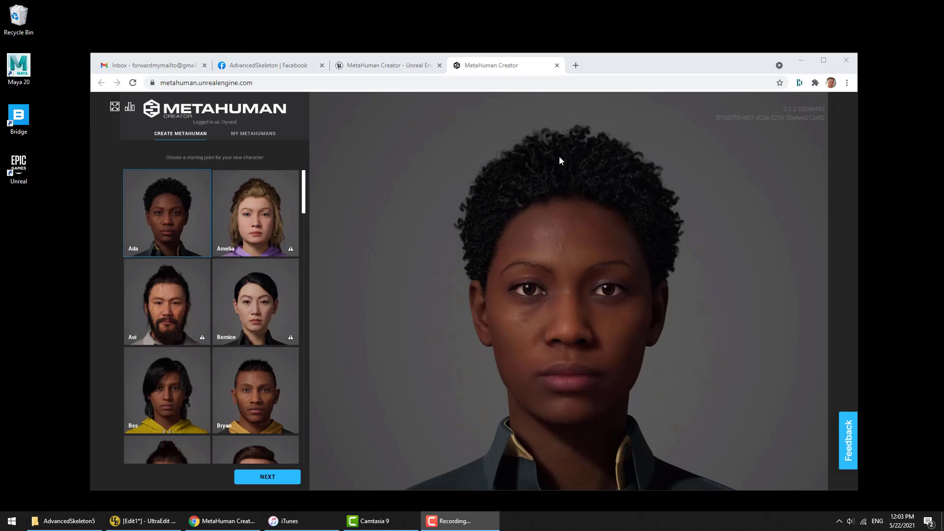
Go full screen, pick the Yuri preset from the gallery, and continue to editing.
click(114, 107)
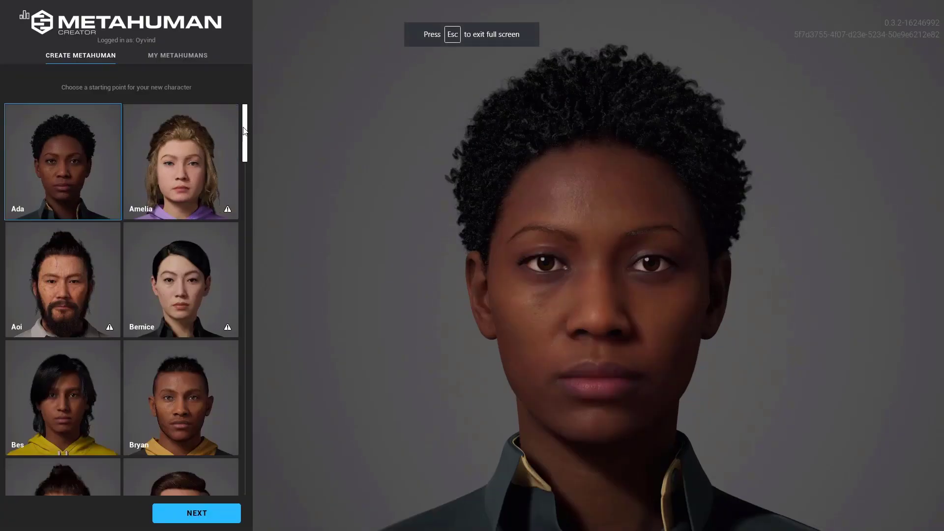
drag(244, 130, 251, 89)
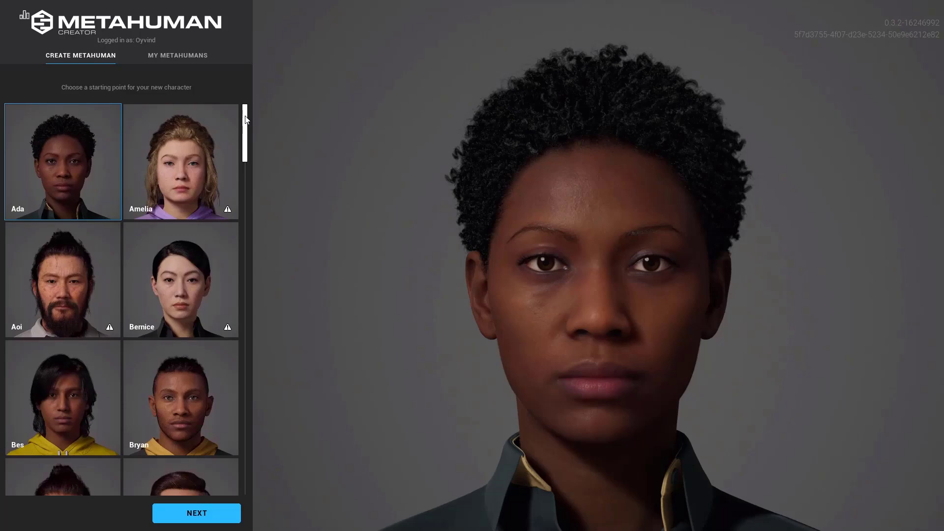
drag(246, 122, 236, 438)
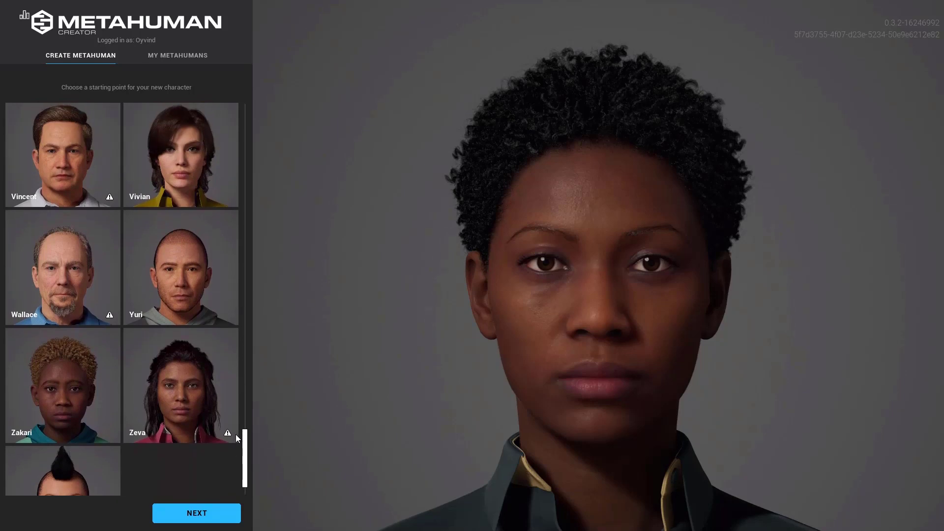
click(178, 293)
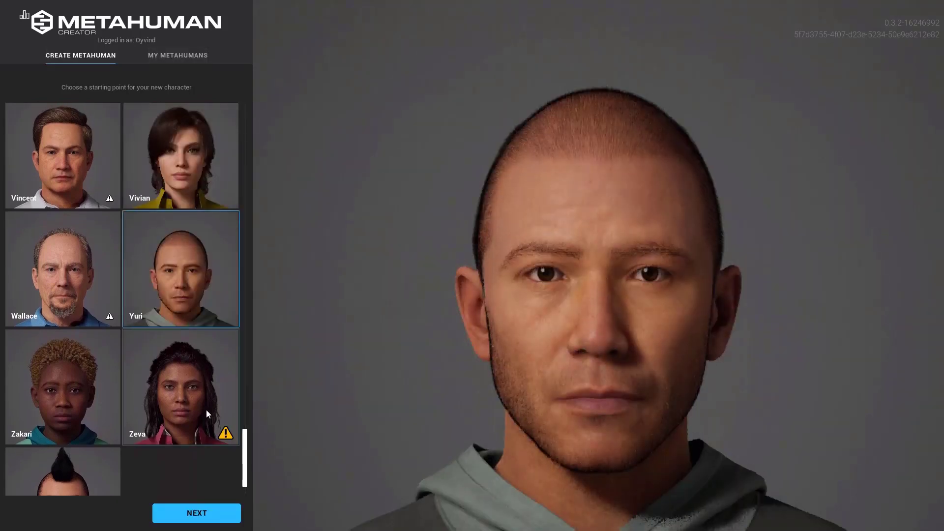
click(200, 512)
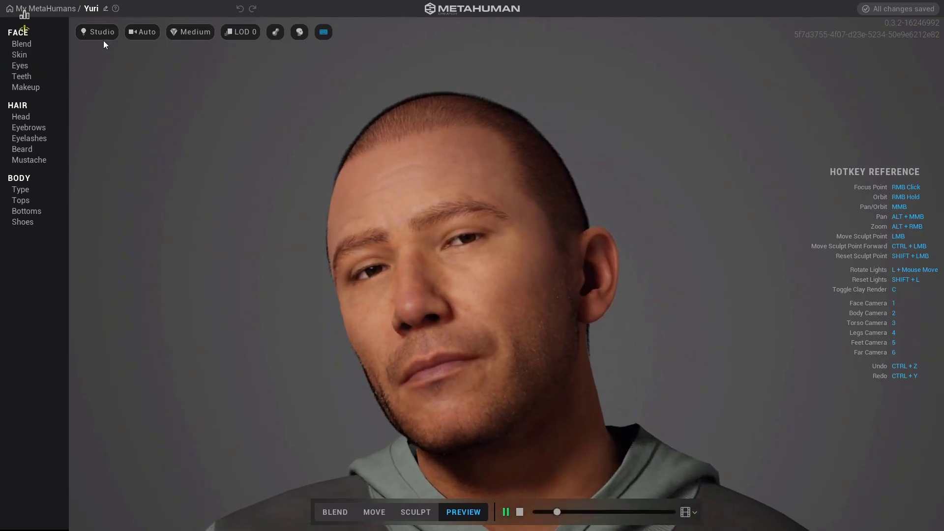
Preview Yuri's Face ROM animation, return to Idle, and switch to the Body camera.
click(695, 512)
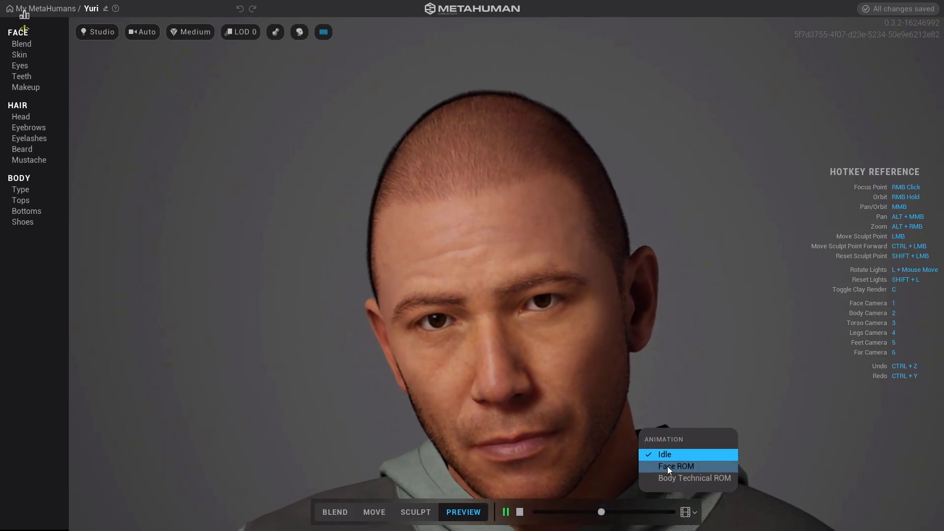
click(667, 466)
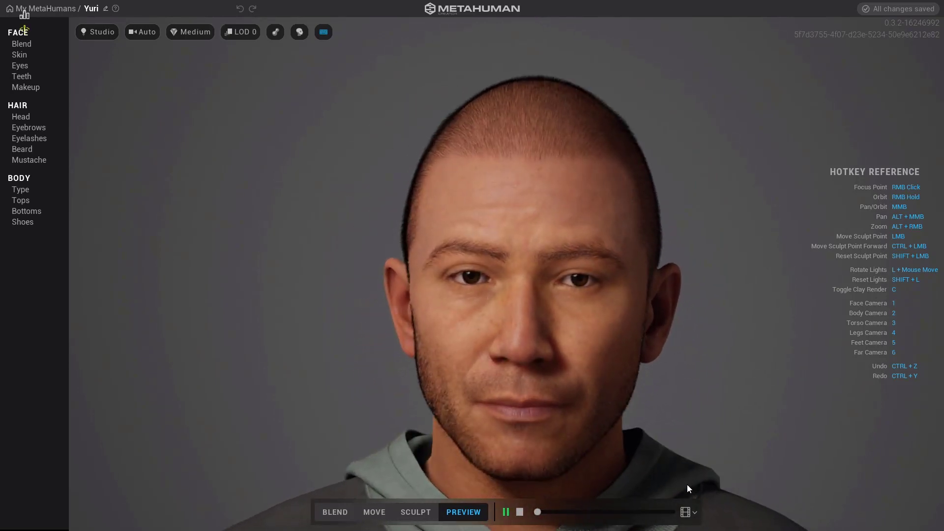
click(695, 513)
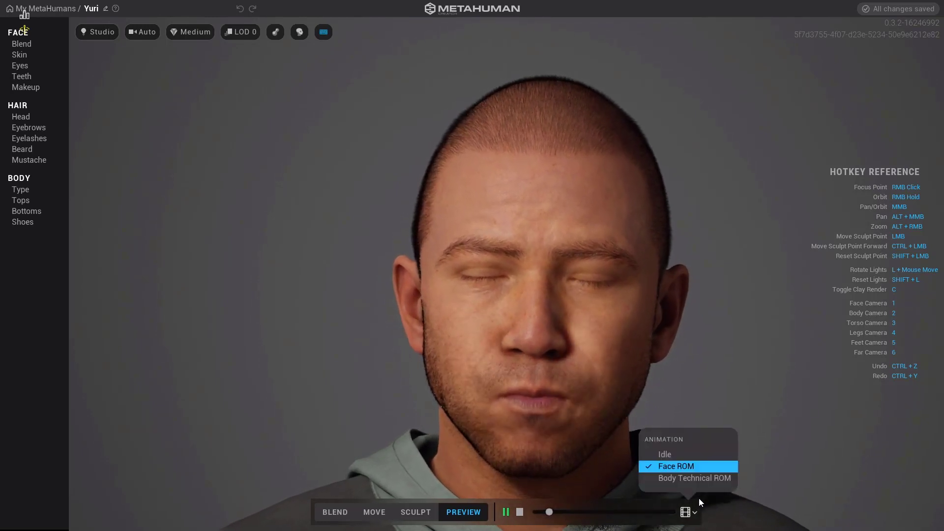
click(700, 481)
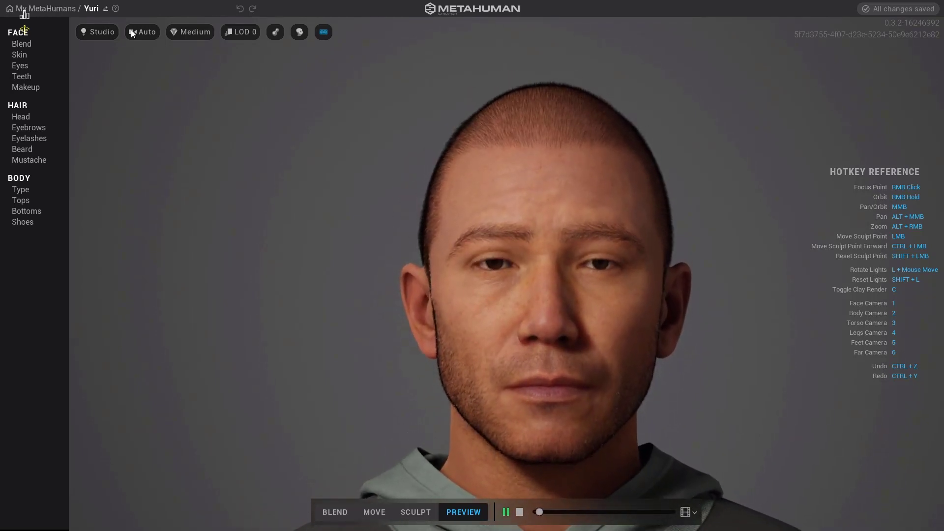
key(2)
click(145, 34)
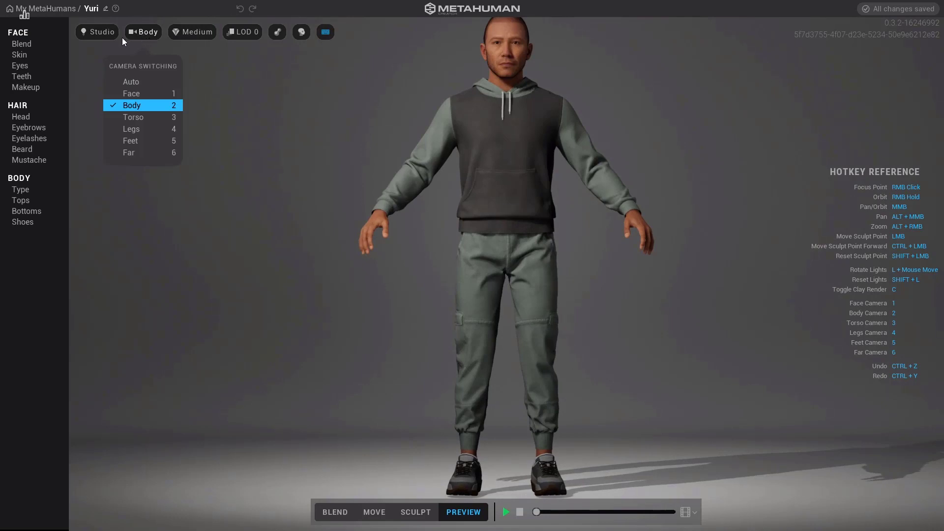
Give the character the tall slim body type.
click(31, 175)
click(29, 191)
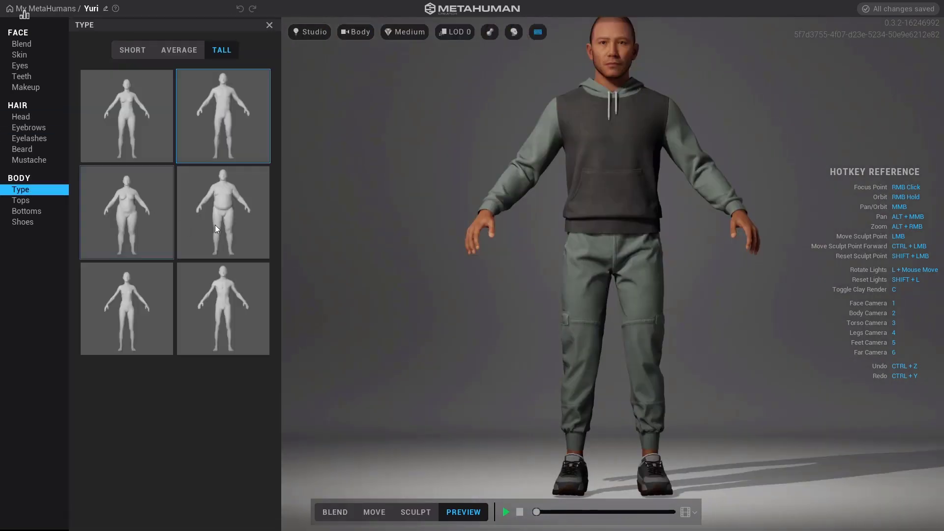
click(140, 137)
click(227, 134)
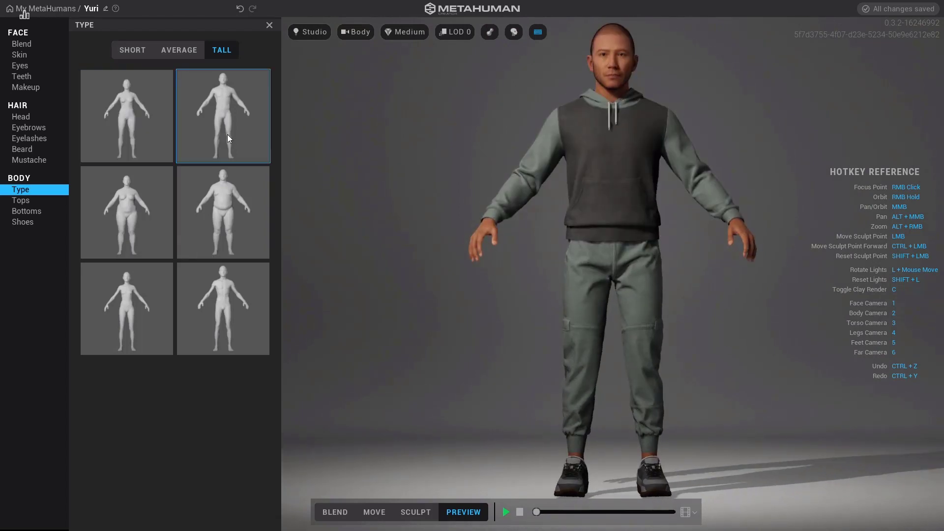
Try the sweater, then settle on the hoodie top, and bring up the Bottoms options.
click(41, 200)
click(175, 124)
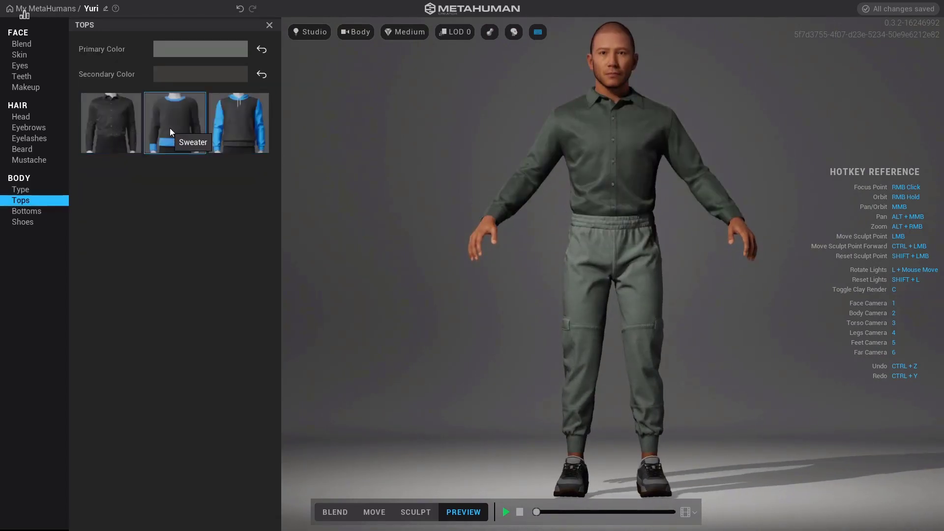
click(263, 131)
click(28, 212)
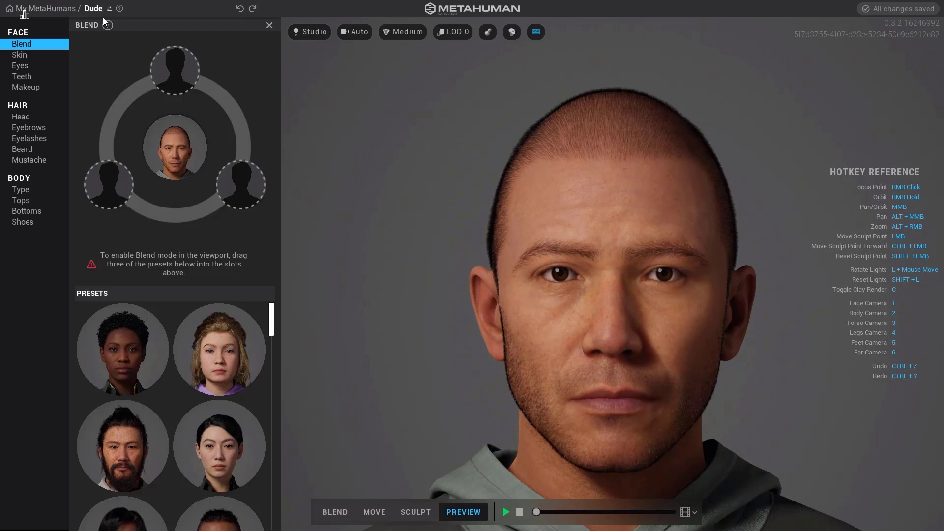
Exit full screen, close the MetaHuman Creator tab, and scroll to the Quixel Bridge section.
key(2)
key(Escape)
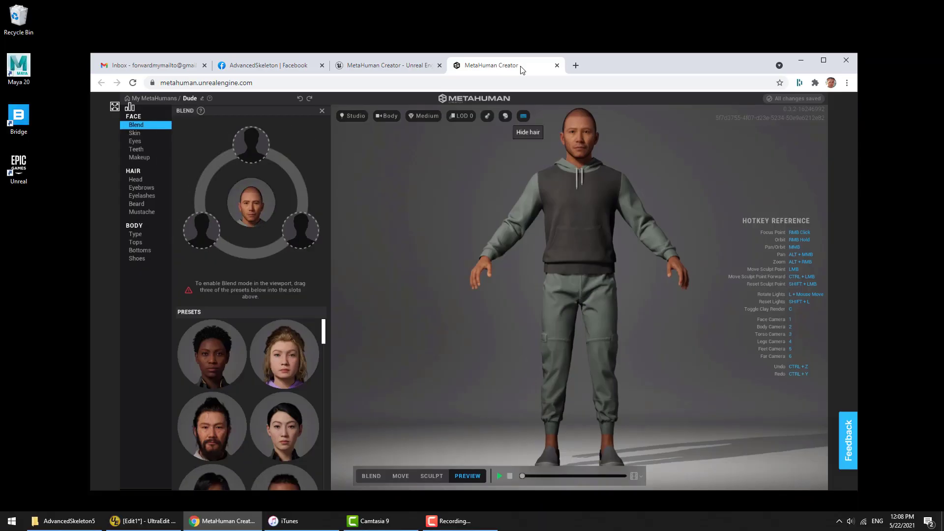
click(557, 66)
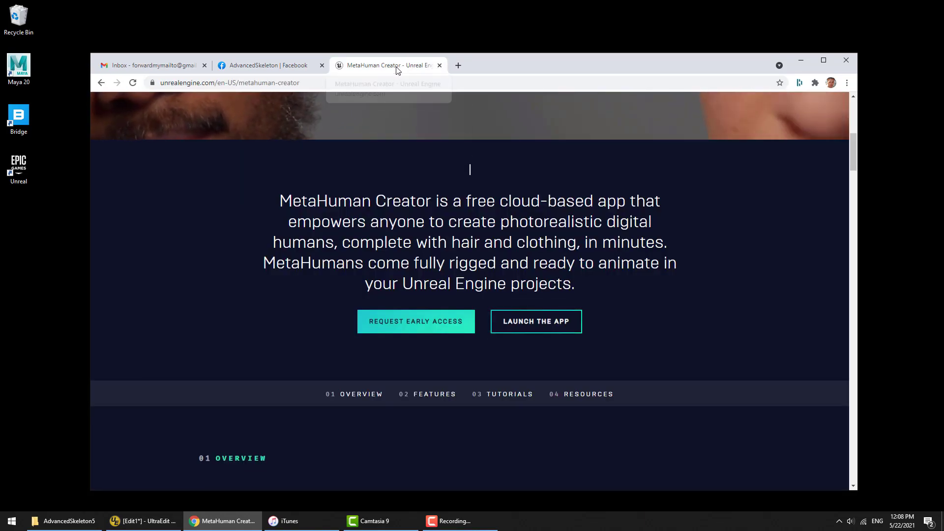
scroll(781, 242, up, 10)
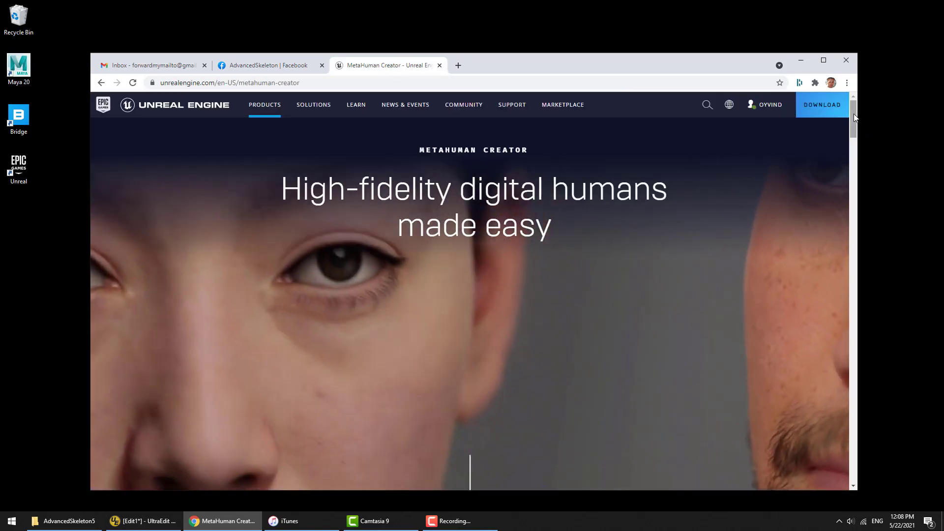
drag(854, 117, 830, 326)
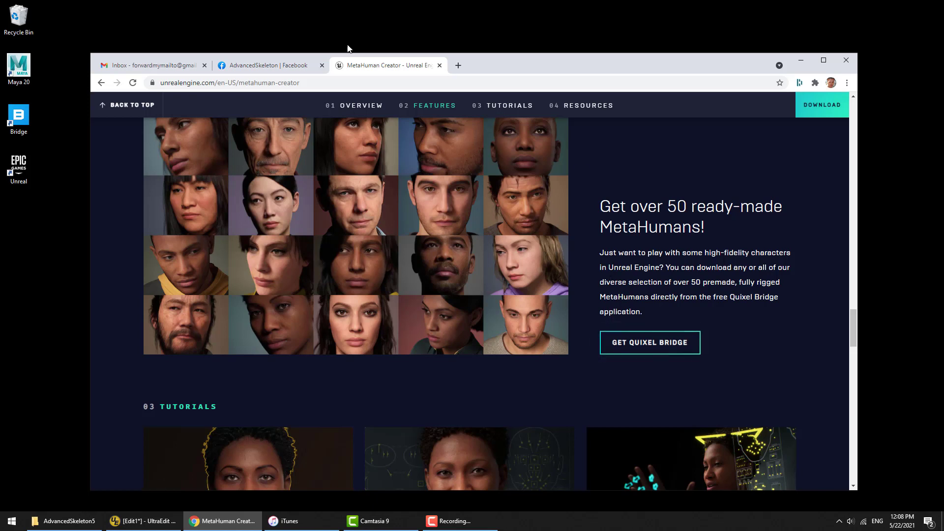
Minimize Chrome, launch Quixel Bridge, and show My MetaHumans with the Dude character.
click(807, 59)
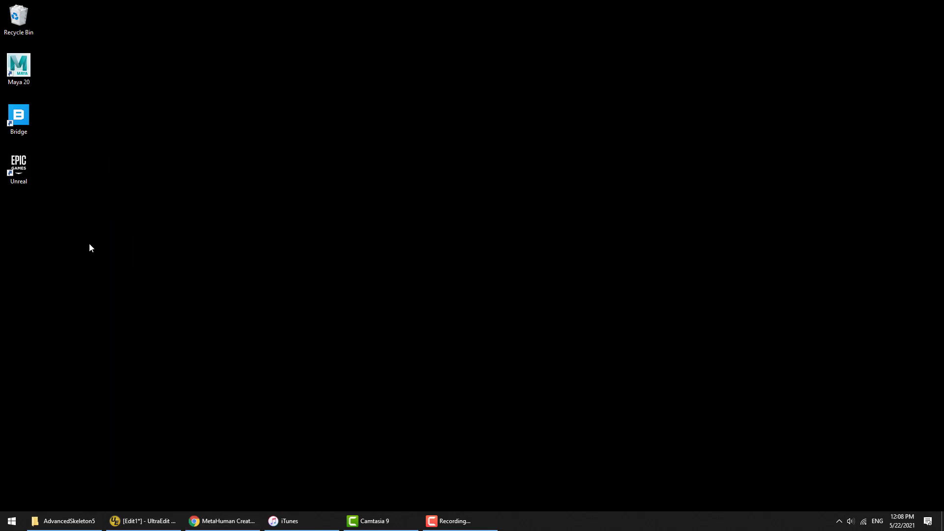
double_click(23, 117)
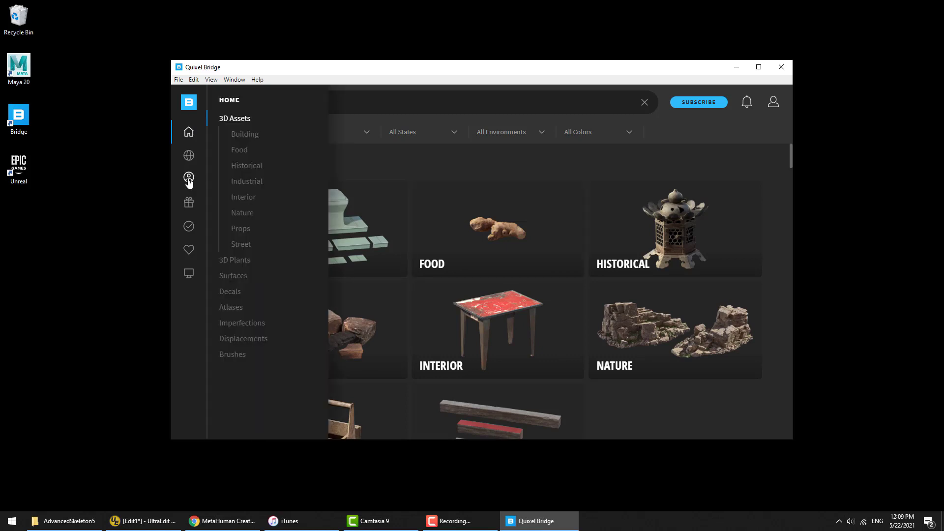
click(190, 182)
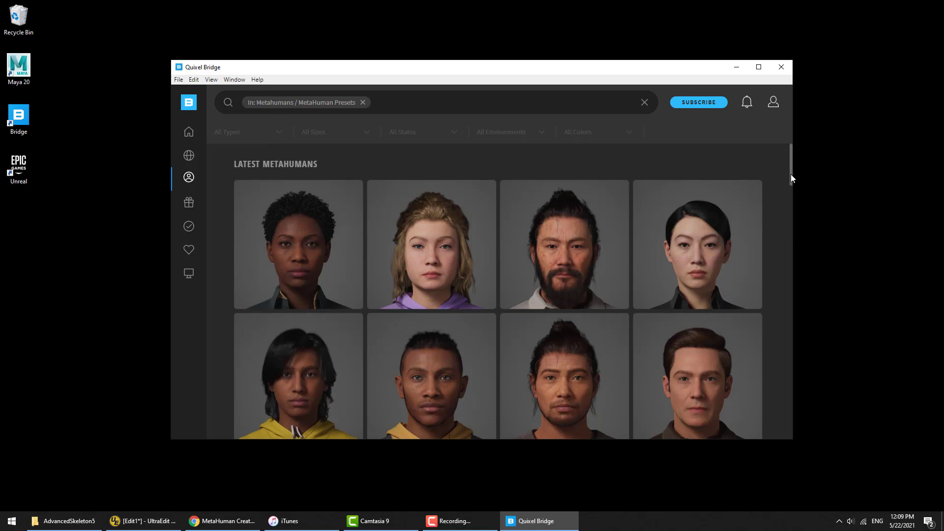
mouse_move(188, 181)
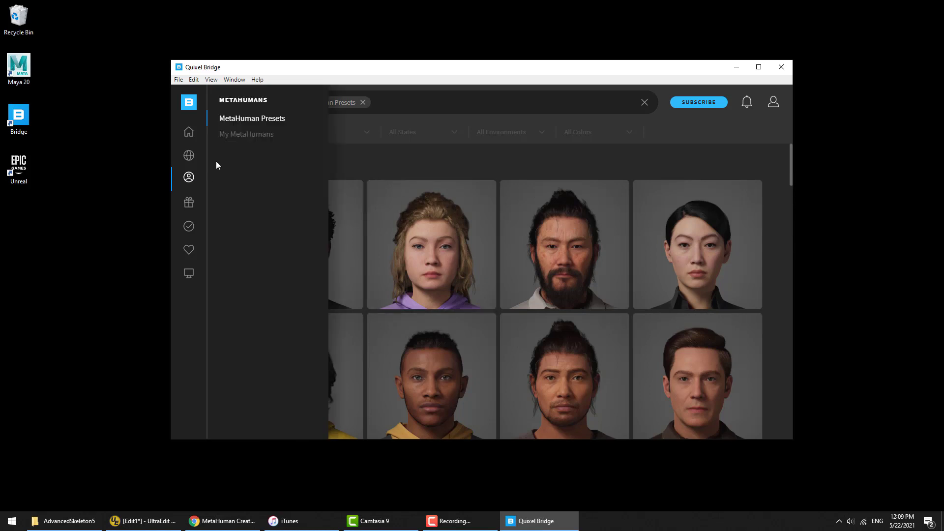
click(242, 135)
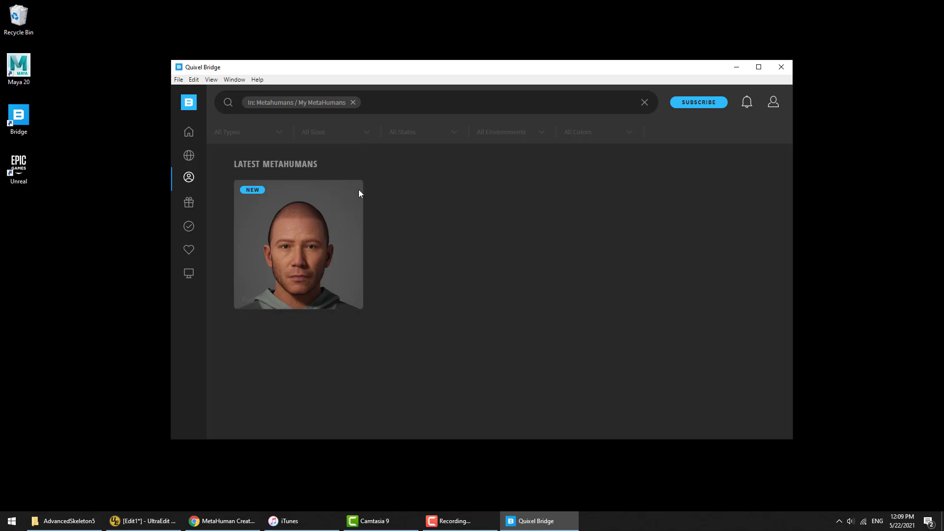
Set the MetaHumans format under Models in Bridge's Download Settings.
click(195, 80)
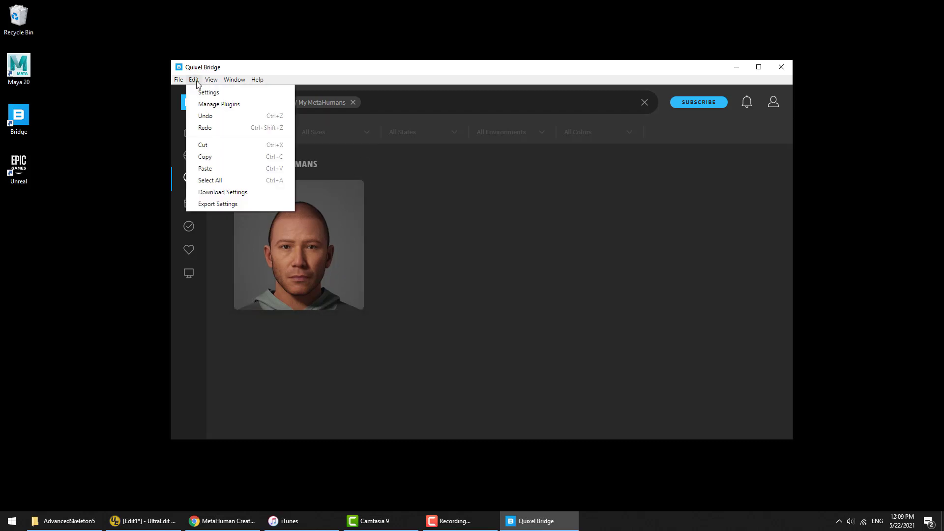
click(225, 197)
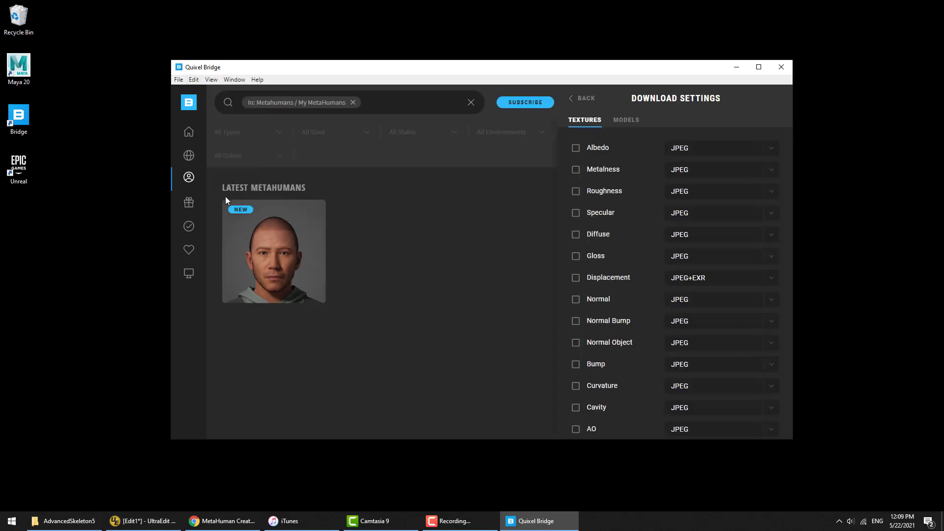
click(629, 123)
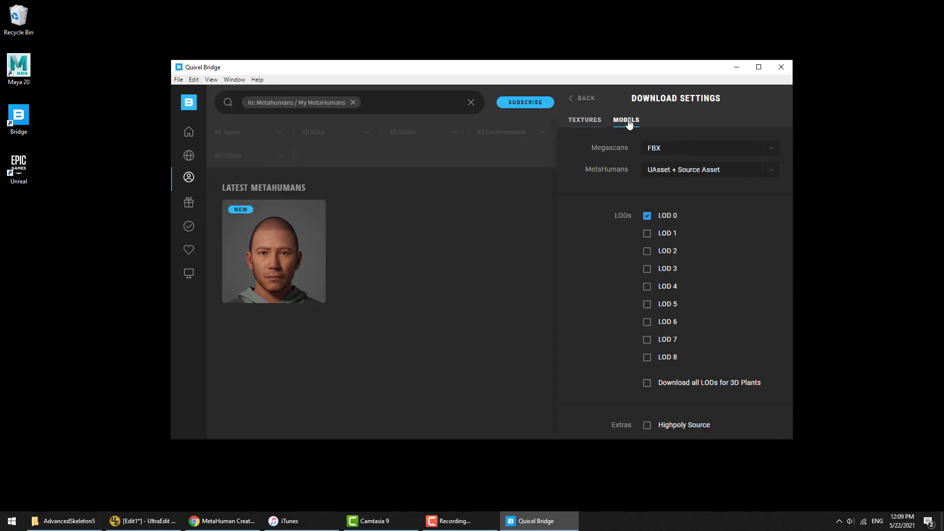
click(677, 175)
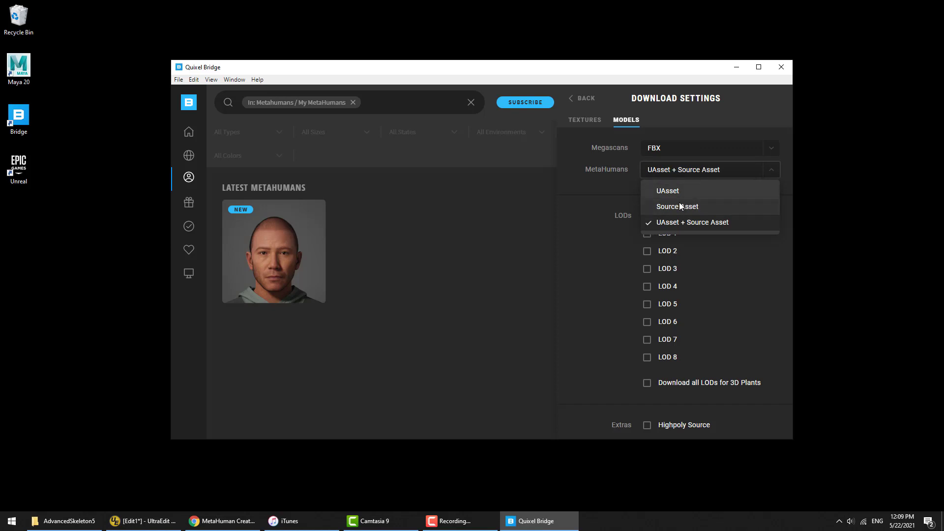
Set the Export Target to Maya in Export Settings.
click(194, 80)
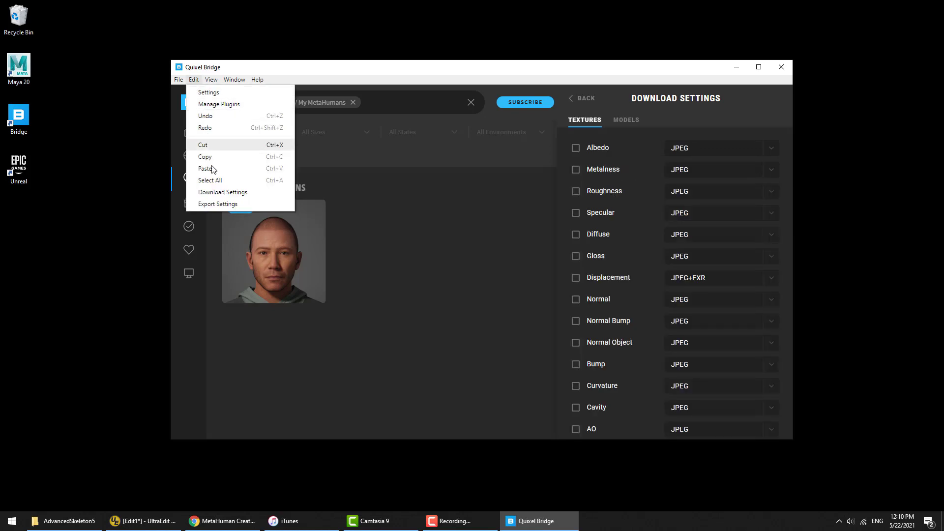
click(220, 203)
click(668, 148)
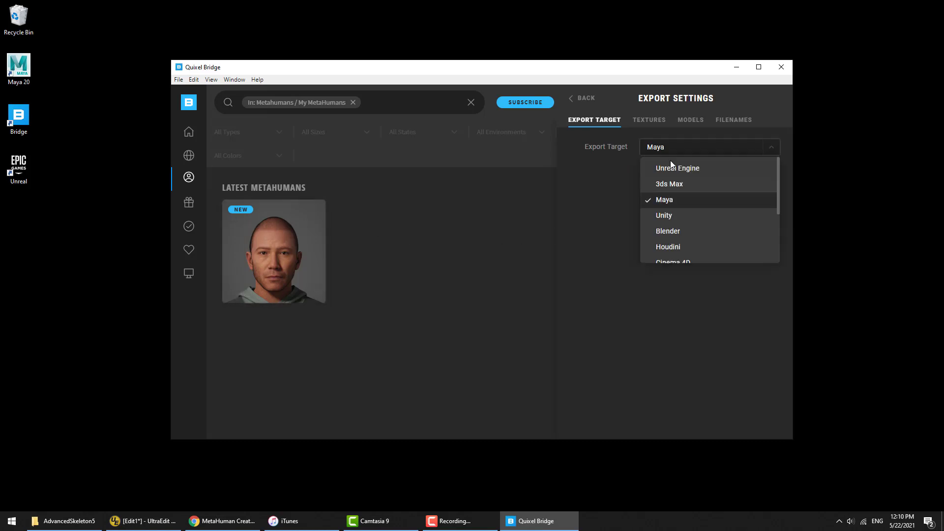
click(612, 191)
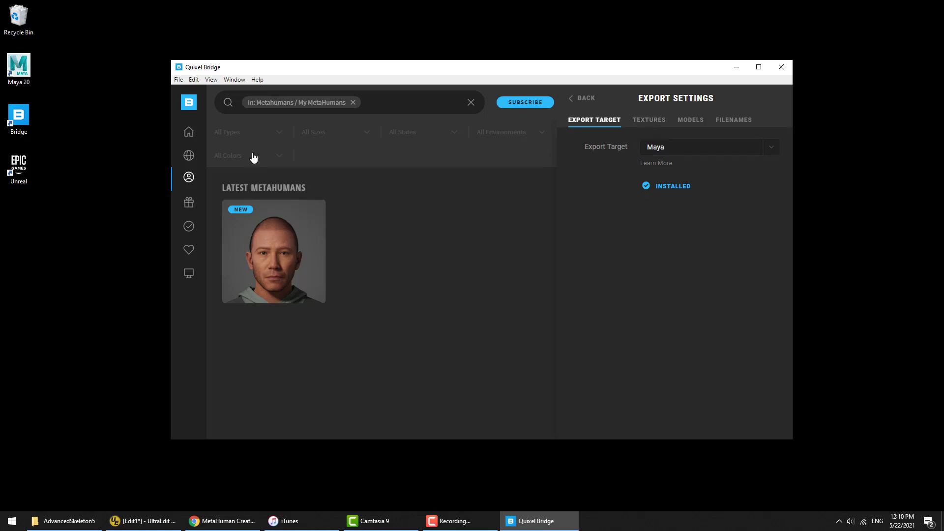
Download the Dude MetaHuman.
mouse_move(284, 241)
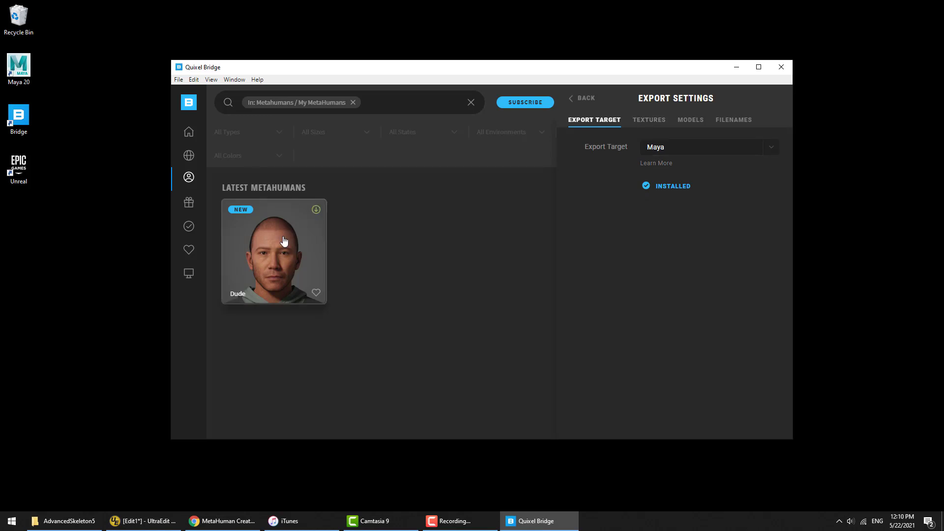
click(317, 210)
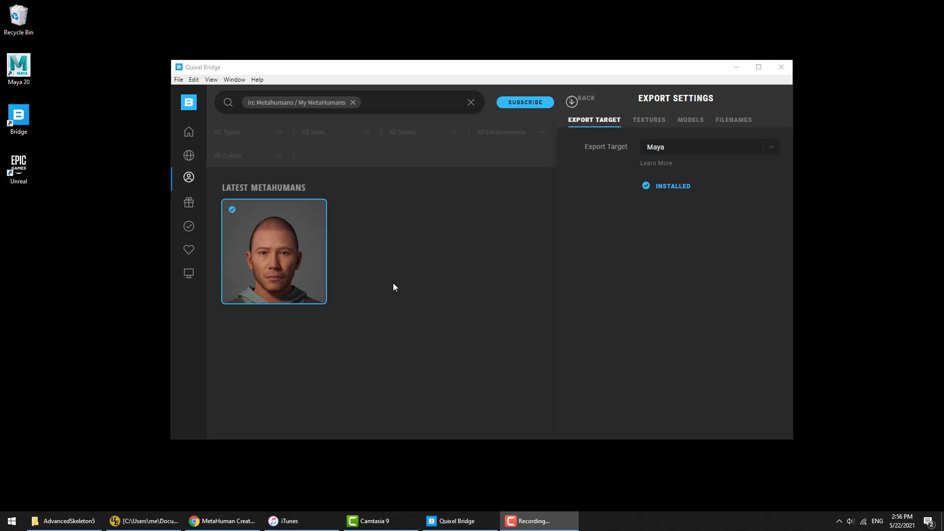
mouse_move(318, 247)
Launch Maya with a fresh scene and check AdvancedSkeleton for updates from its About section.
double_click(19, 66)
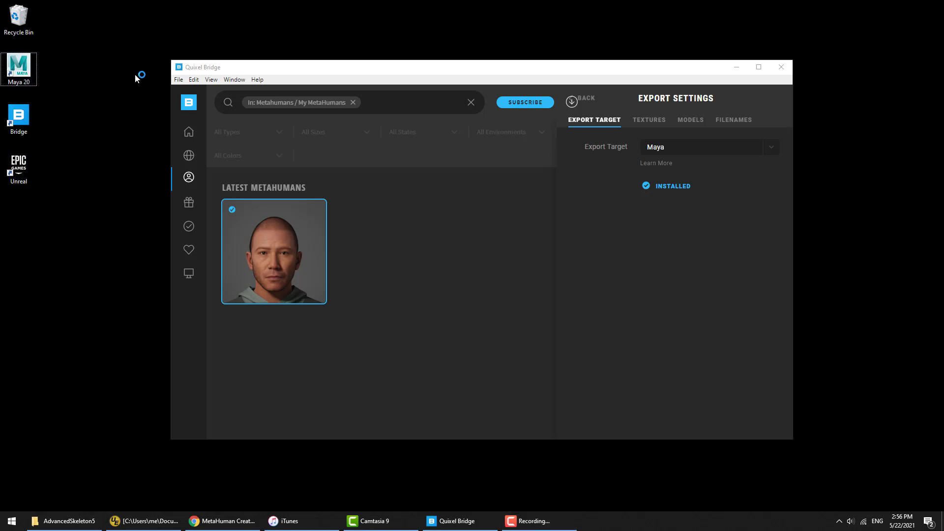
click(739, 70)
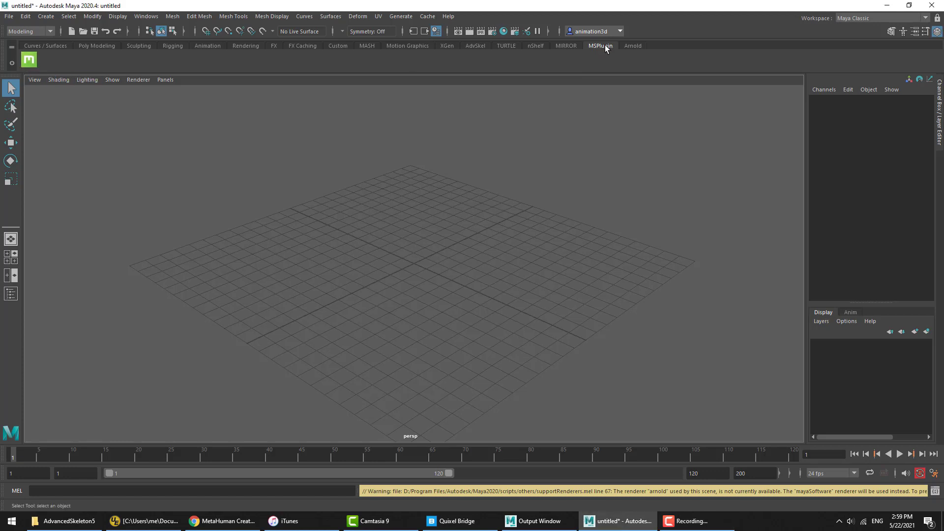
click(477, 45)
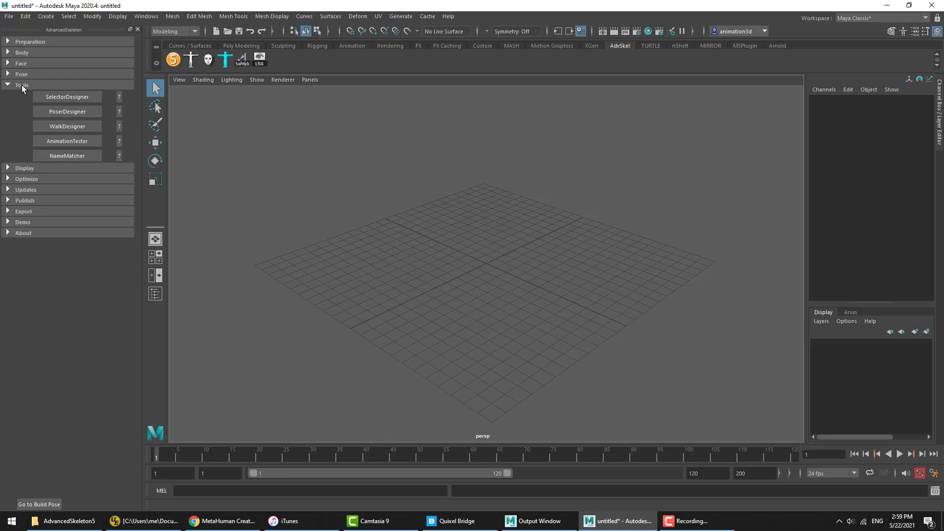
click(21, 85)
click(19, 160)
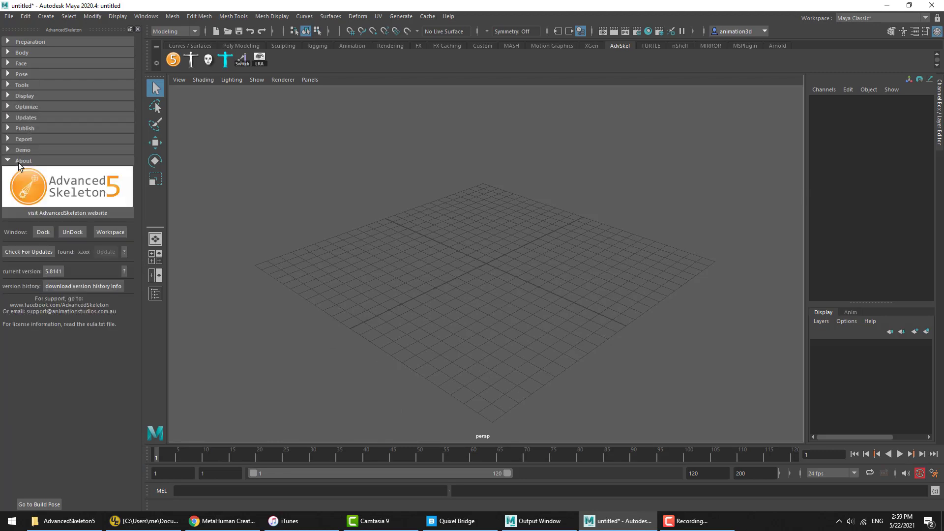
click(25, 252)
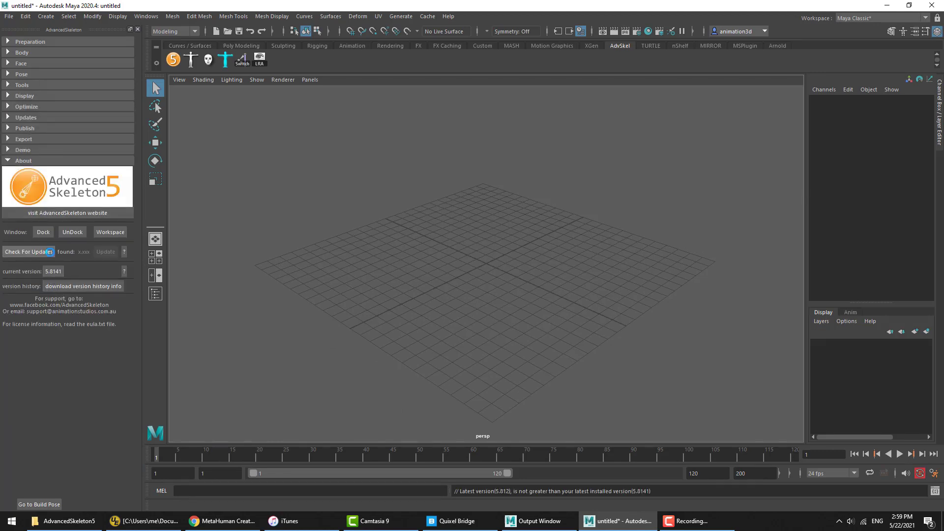
Confirm 5.8141 is the latest version, close the AdvancedSkeleton panel, and return to Quixel Bridge.
click(19, 160)
click(20, 161)
click(118, 160)
click(137, 30)
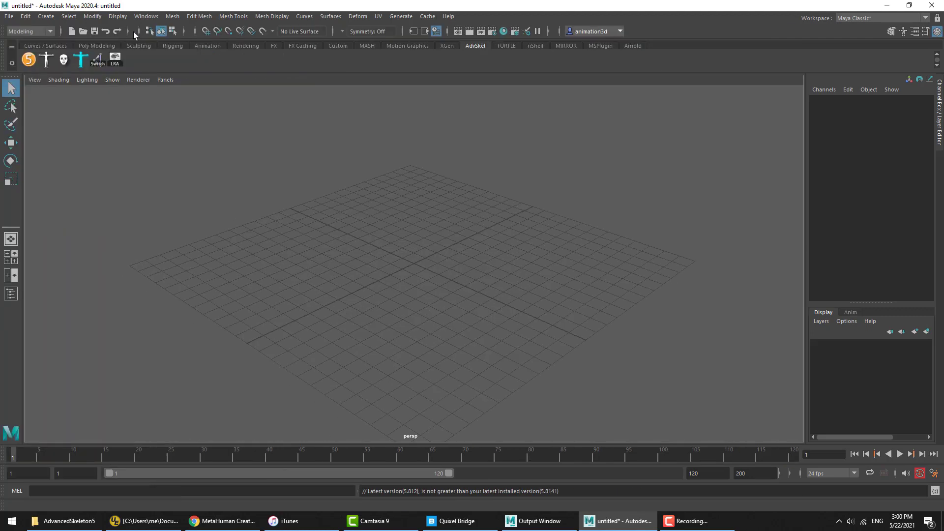
click(457, 521)
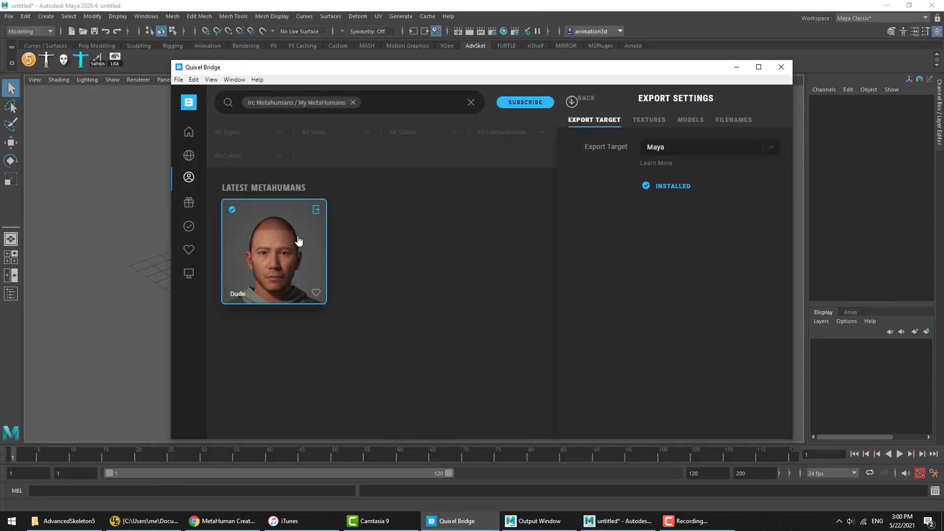
Export the Dude MetaHuman from Quixel Bridge to Maya.
click(316, 211)
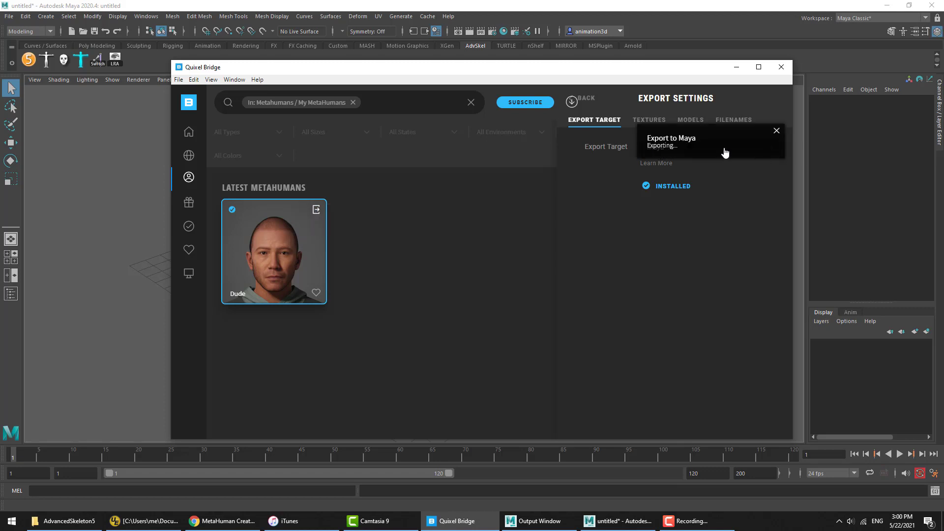
Confirm the MetaHuman import into Maya and frame Dude's torso from the front.
click(711, 5)
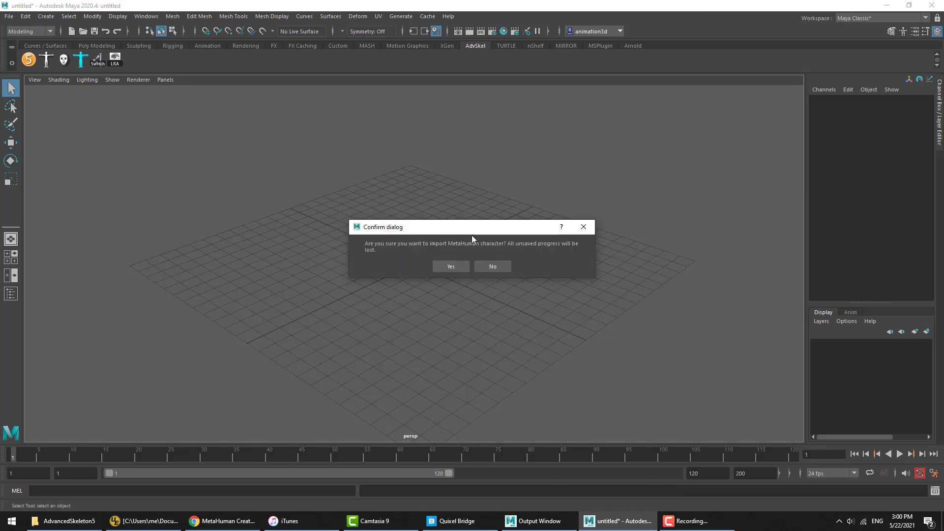
click(450, 266)
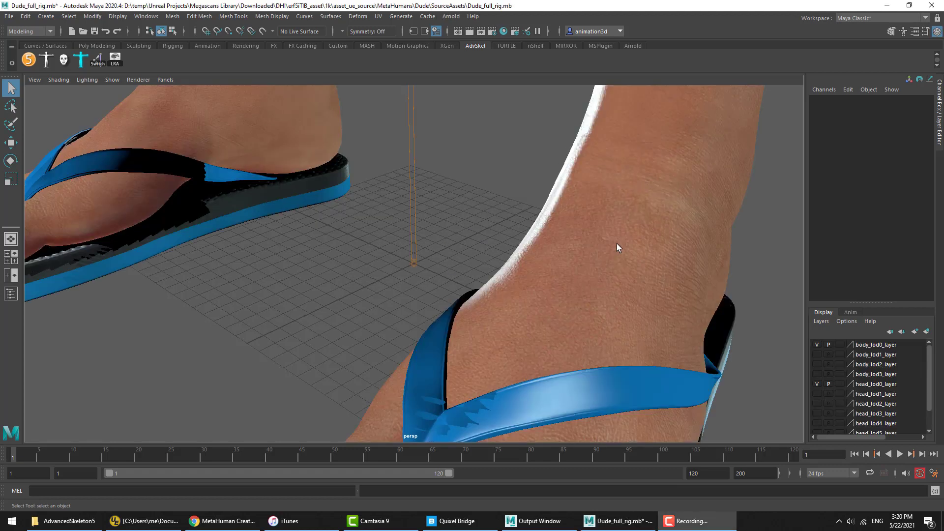
alt+right_drag(617, 244, 352, 208)
alt+drag(351, 208, 443, 221)
alt+right_drag(442, 222, 472, 312)
alt+drag(472, 312, 578, 322)
alt+right_drag(577, 323, 514, 326)
click(489, 353)
alt+middle_drag(489, 353, 526, 323)
key(shift+o)
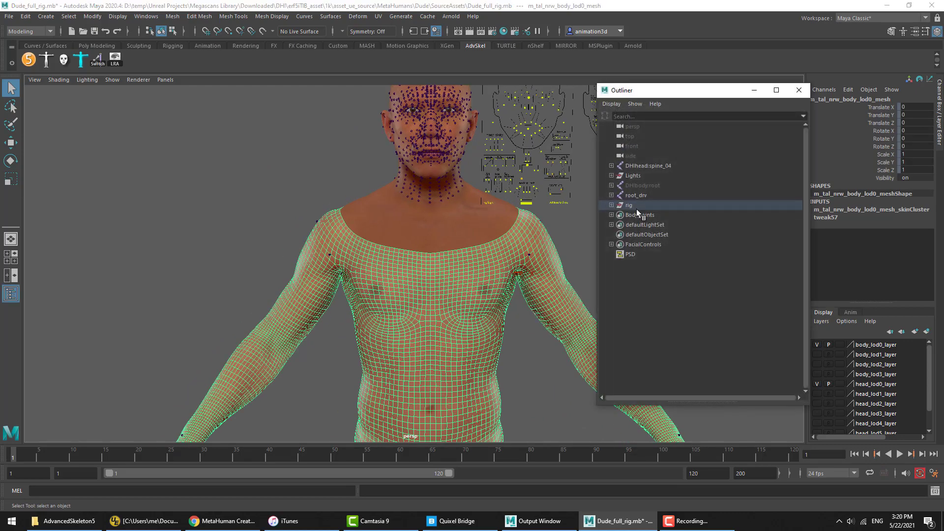
click(637, 196)
click(612, 195)
click(617, 205)
click(618, 215)
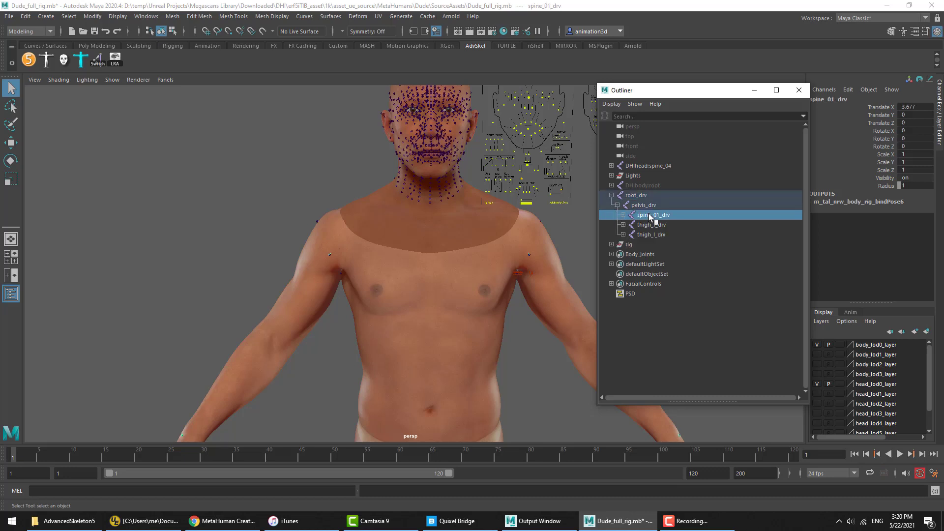
key(e)
drag(471, 362, 449, 335)
key(ctrl+z)
click(472, 295)
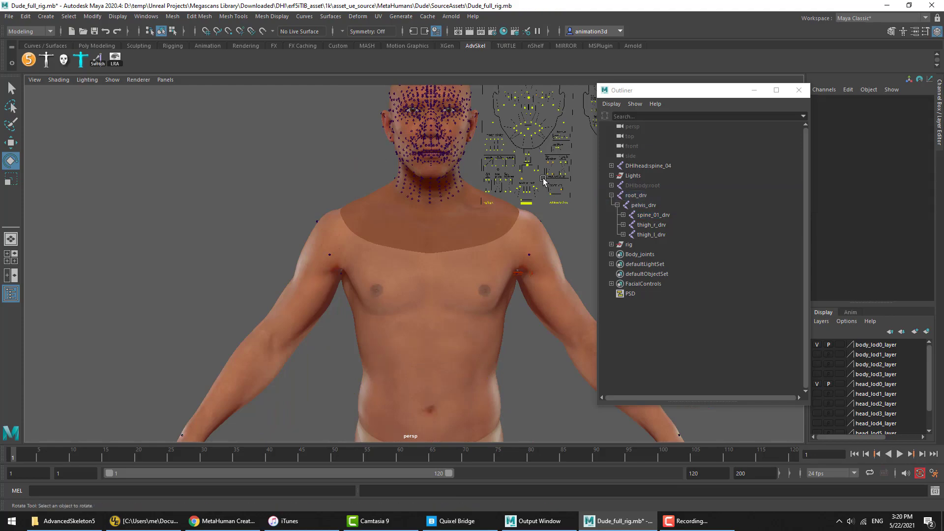
scroll(481, 276, up, 5)
scroll(481, 275, down, 2)
alt+middle_drag(481, 275, 415, 211)
click(799, 90)
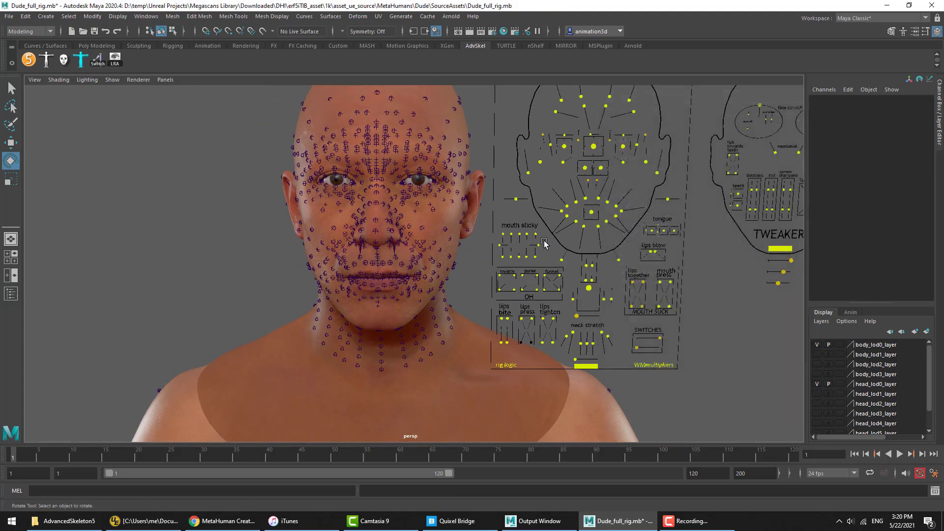
alt+middle_drag(603, 206, 564, 231)
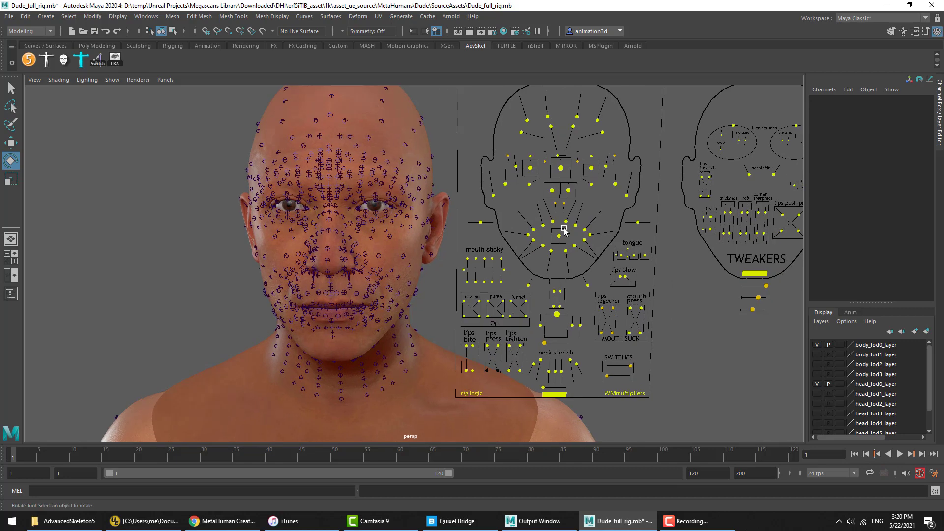
click(556, 317)
key(w)
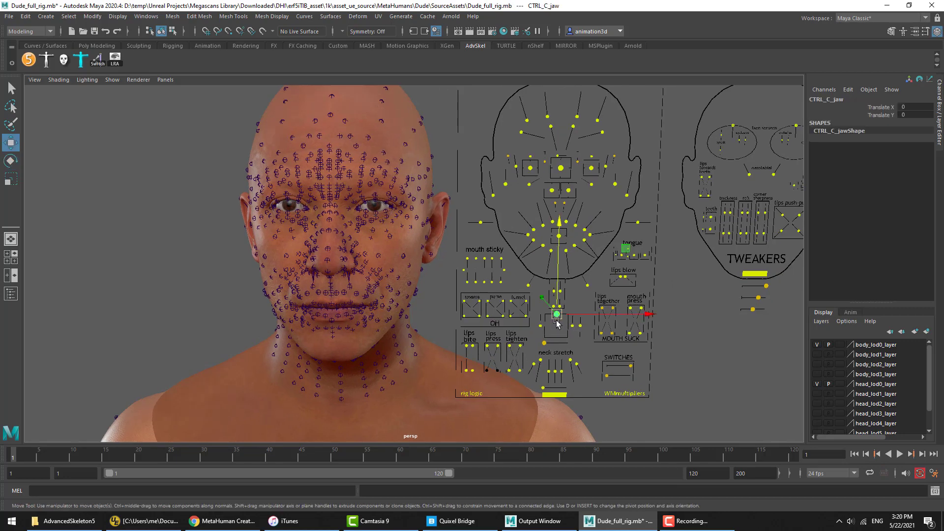
drag(557, 323, 565, 220)
key(ctrl+z)
key(ctrl+z)
scroll(537, 186, down, 5)
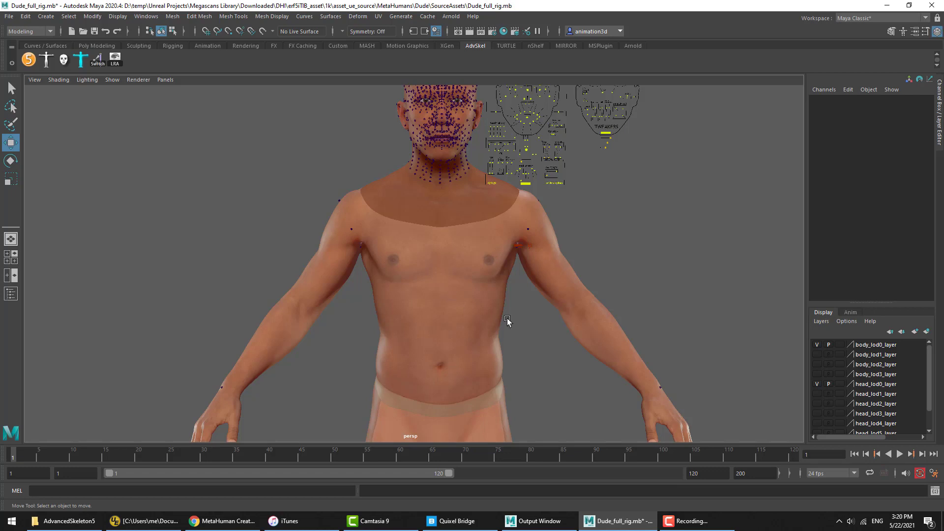
alt+middle_drag(506, 320, 504, 221)
scroll(504, 222, down, 5)
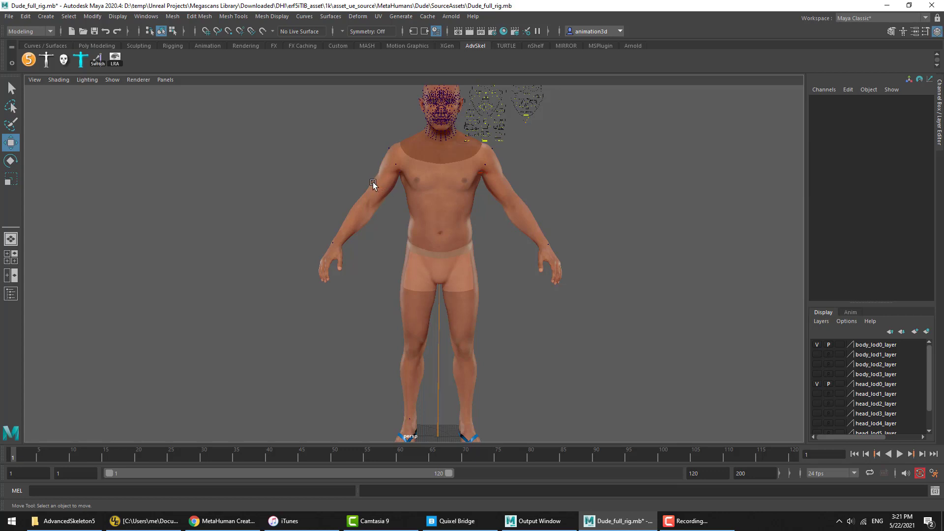
Open NameMatcher from the AdvancedSkeleton panel's tool list.
click(30, 62)
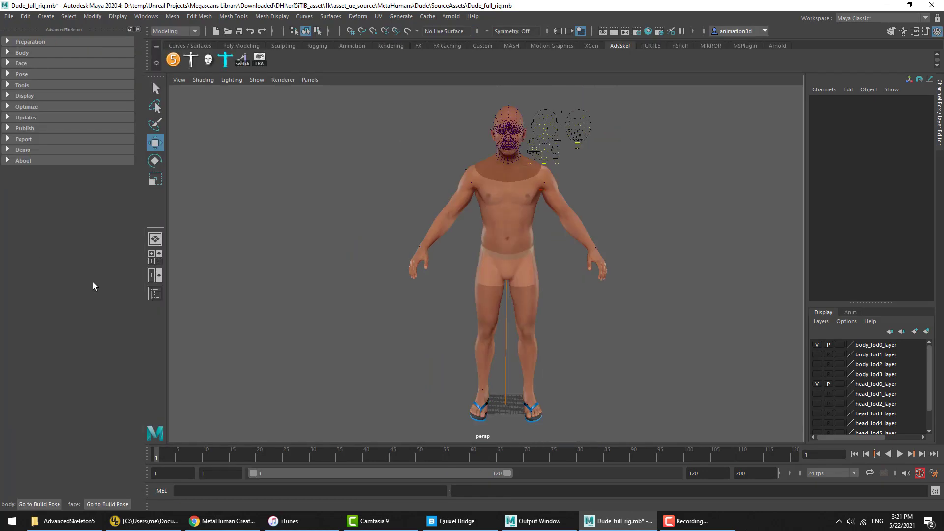
click(28, 87)
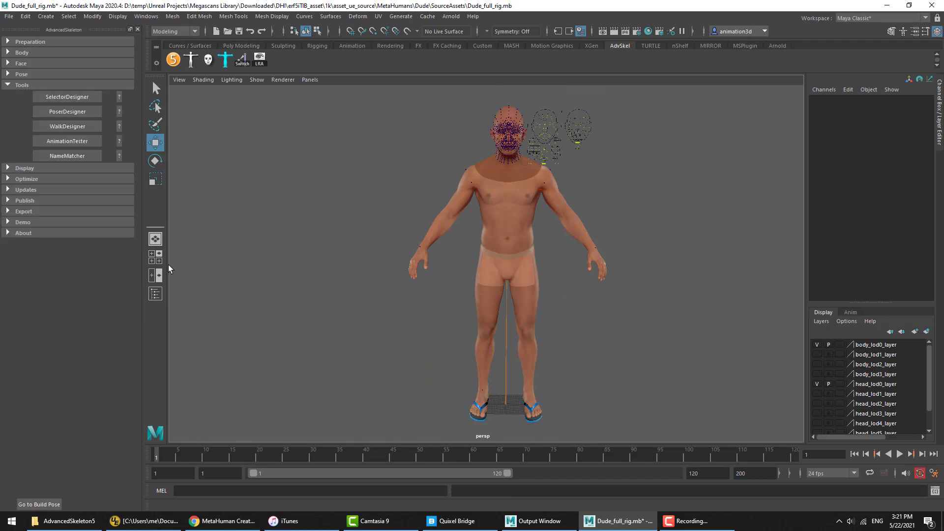
click(77, 156)
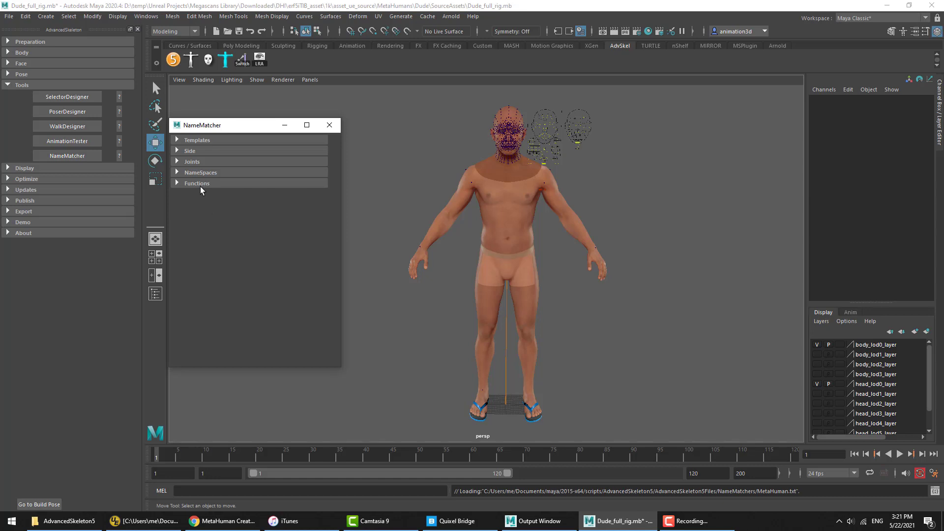
Load the MetaHuman naming template, collapse Templates and expand the Functions section.
click(199, 141)
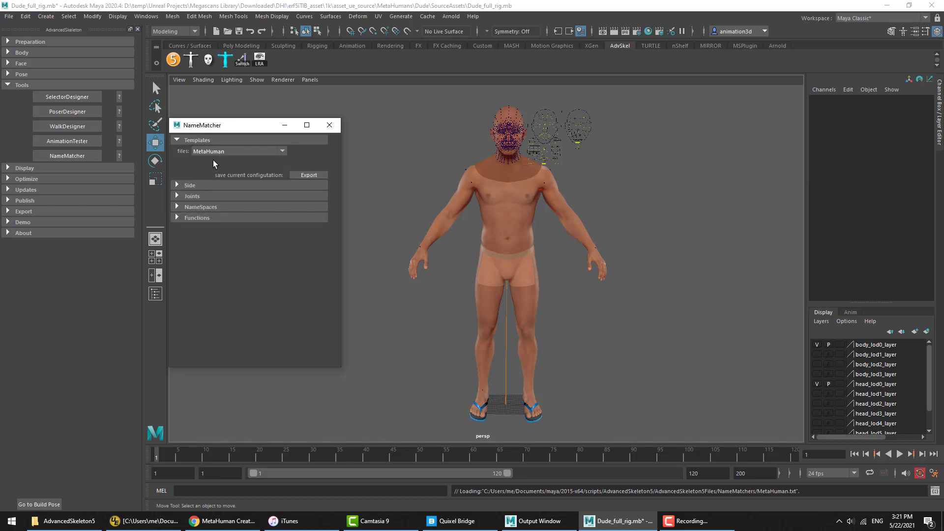
click(217, 151)
click(216, 205)
click(203, 144)
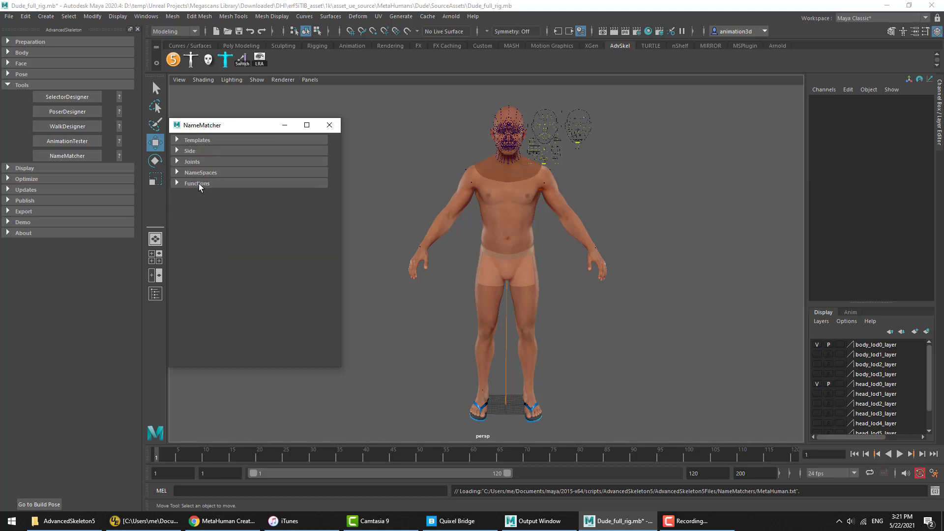
click(199, 184)
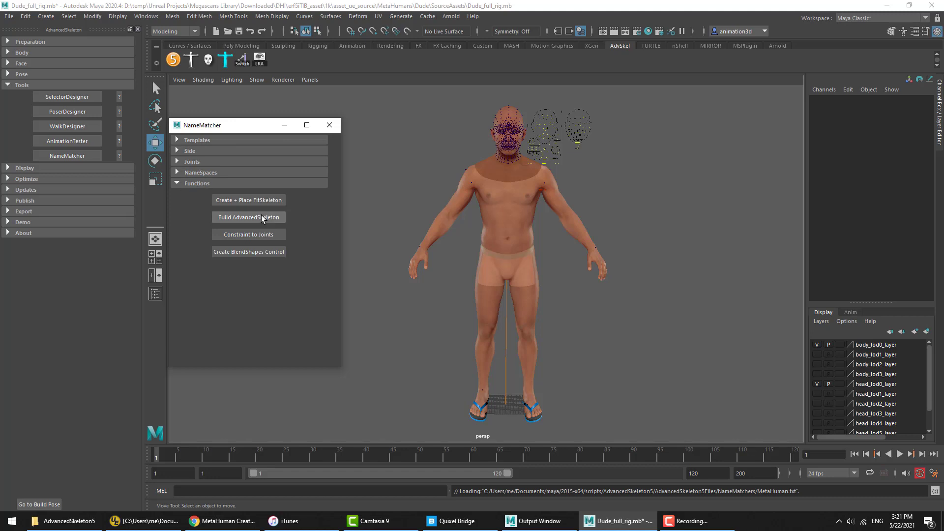
Create and place the FitSkeleton, check it with the mesh hidden, then build and constrain the rig to joints.
click(248, 200)
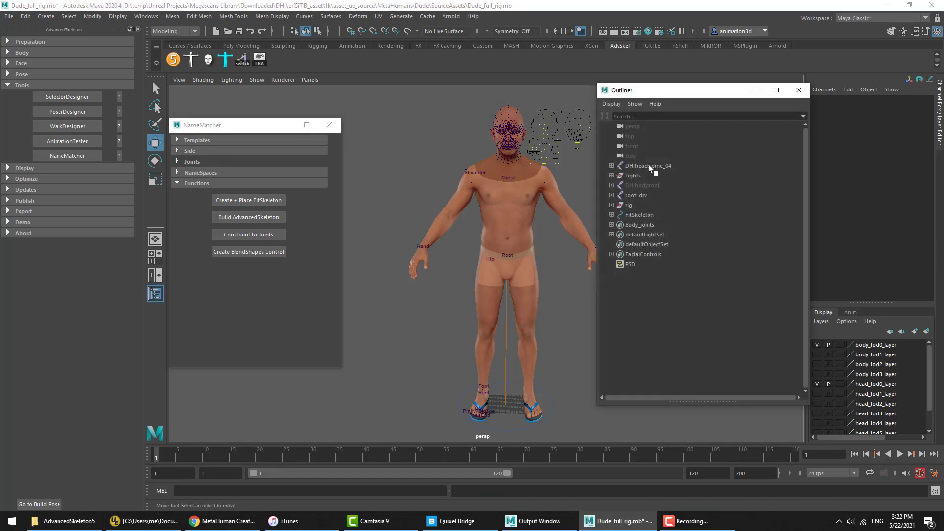
drag(648, 169, 656, 217)
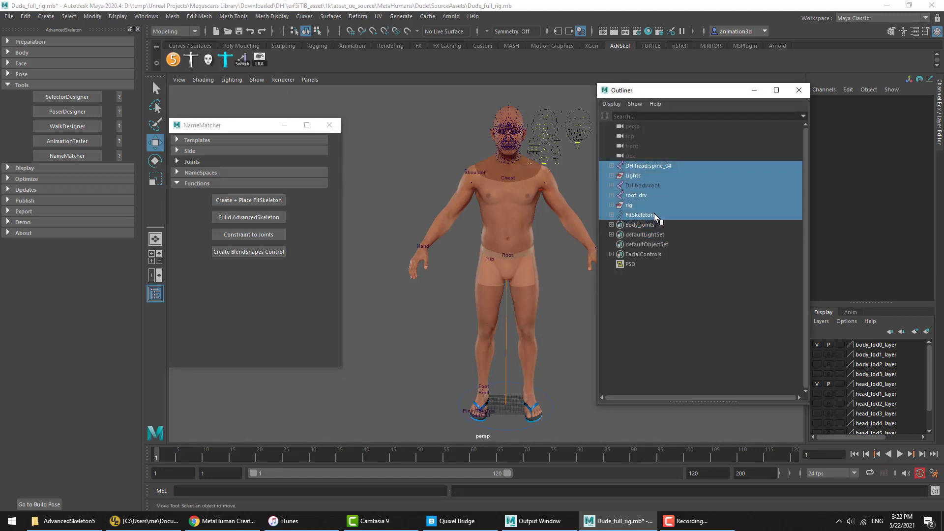
key(ctrl+h)
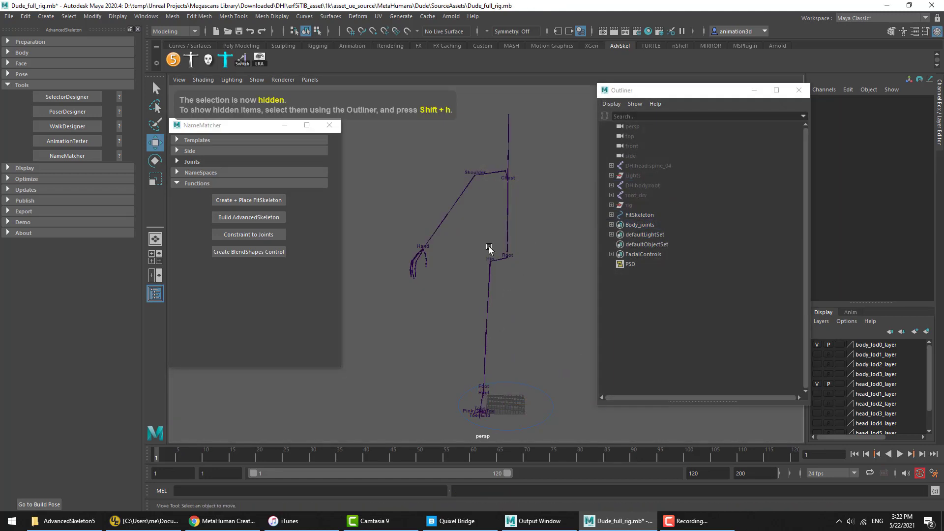
key(ctrl+z)
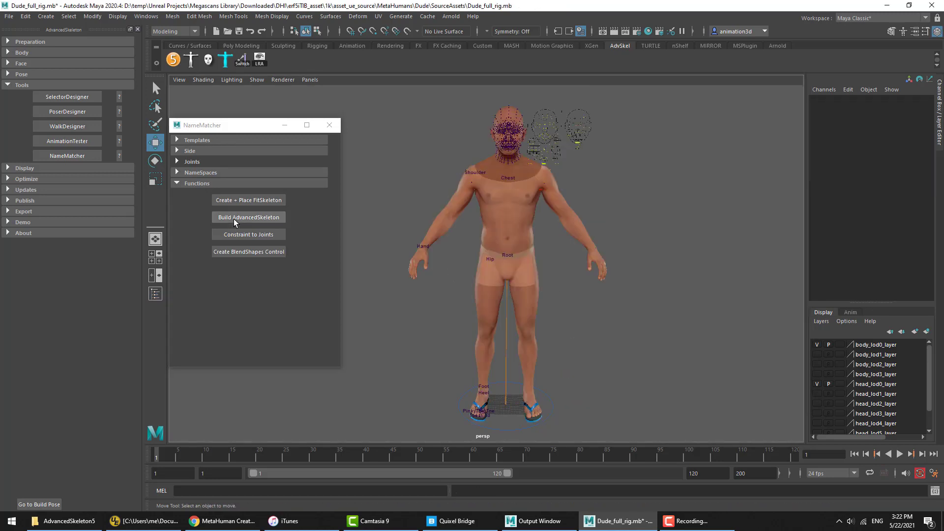
click(235, 222)
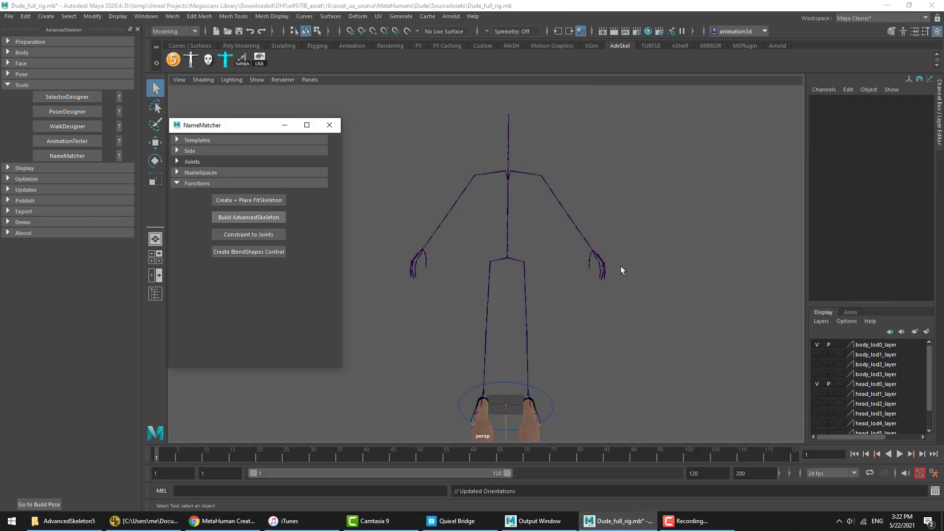
click(244, 241)
Test the rig by moving IKLeg_R, rotating FKWrist_R, undoing both, then moving the mouth control.
click(492, 390)
key(w)
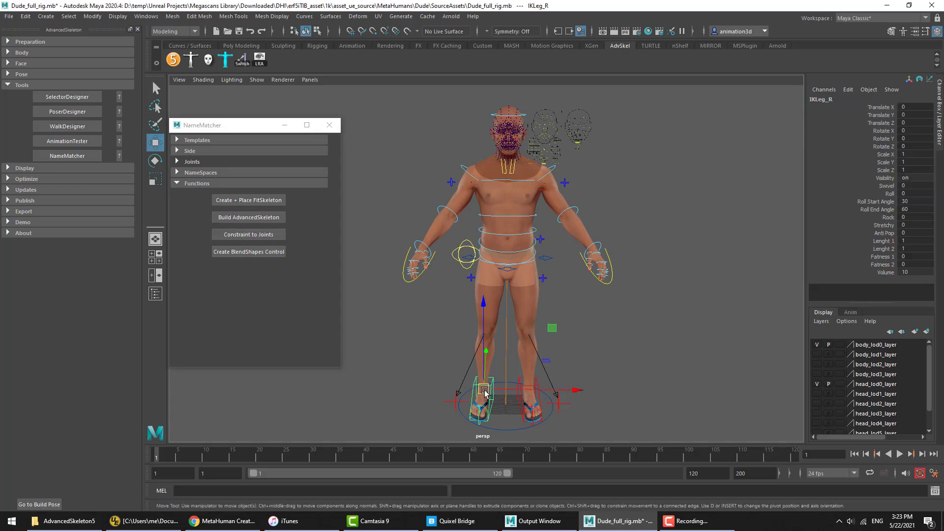
drag(492, 390, 483, 252)
key(ctrl+z)
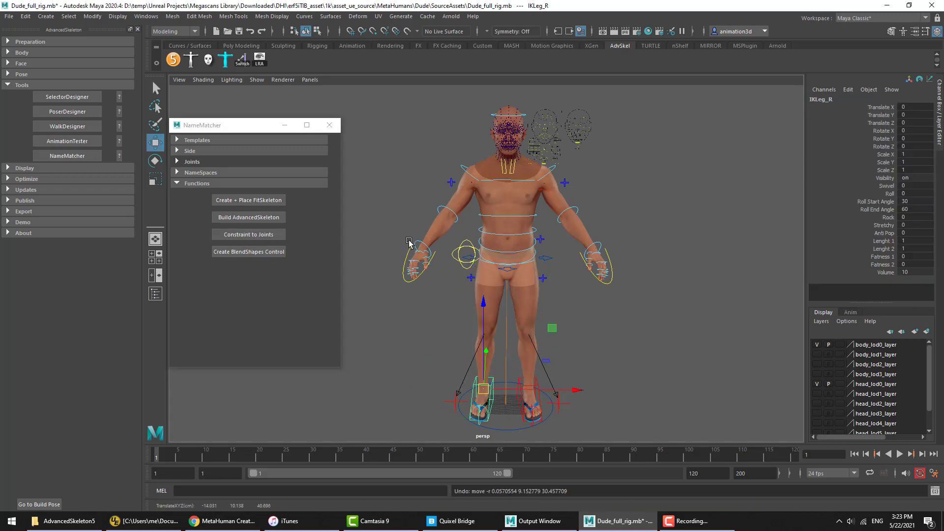
click(417, 248)
key(e)
mouse_move(393, 231)
mouse_down()
mouse_move(403, 210)
mouse_move(392, 213)
mouse_up()
key(ctrl+z)
click(649, 185)
alt+drag(649, 186, 232, 253)
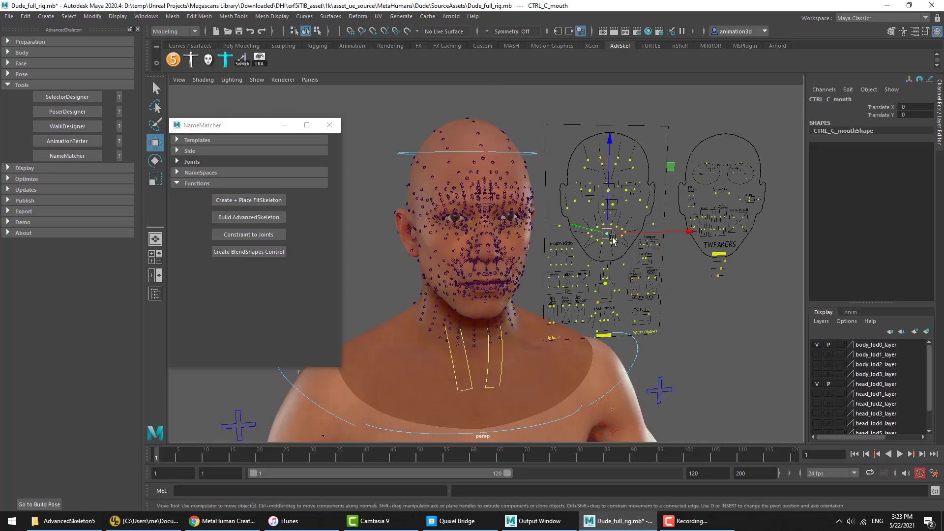
drag(608, 236, 610, 239)
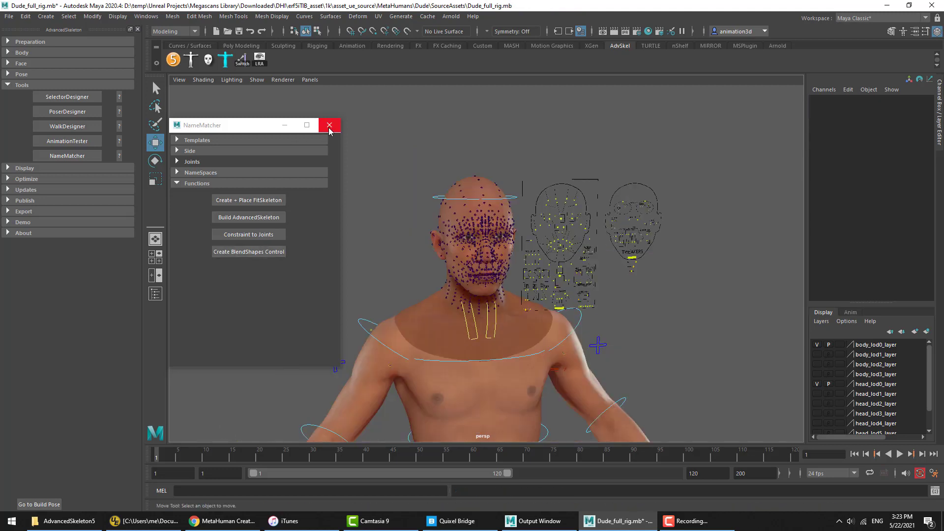
Close the NameMatcher window and bring the view closer to the character.
click(329, 126)
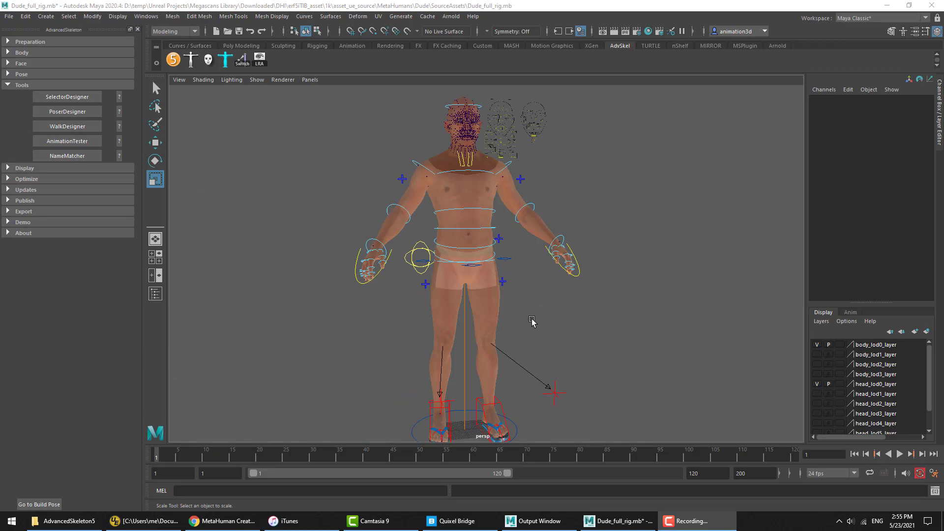
alt+drag(532, 320, 481, 340)
alt+right_drag(481, 340, 564, 356)
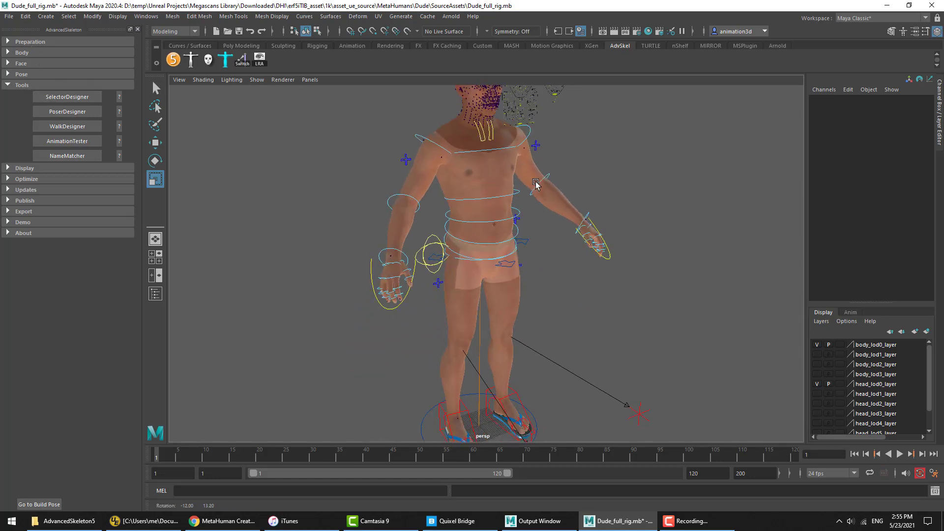
Uncheck Z up Axis under AdvancedSkeleton's Preparation > Rig options.
click(29, 41)
click(29, 53)
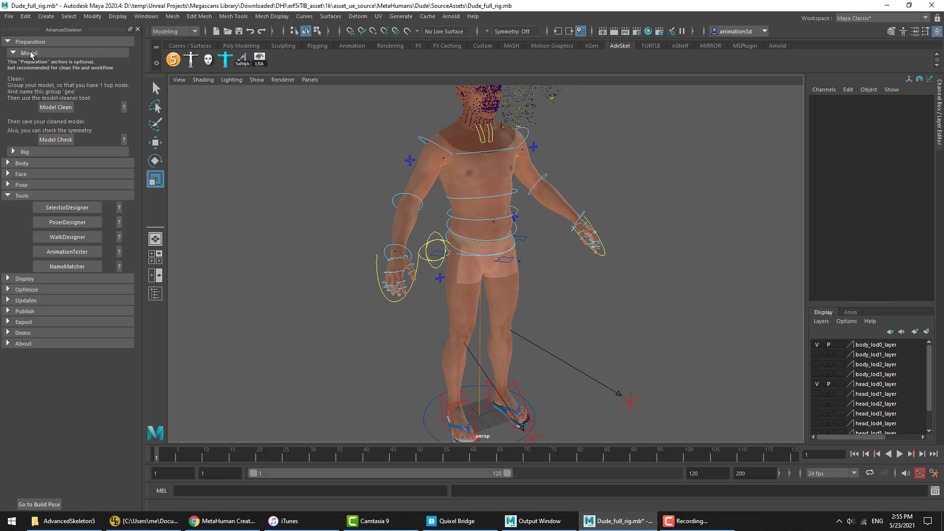
click(31, 53)
click(27, 64)
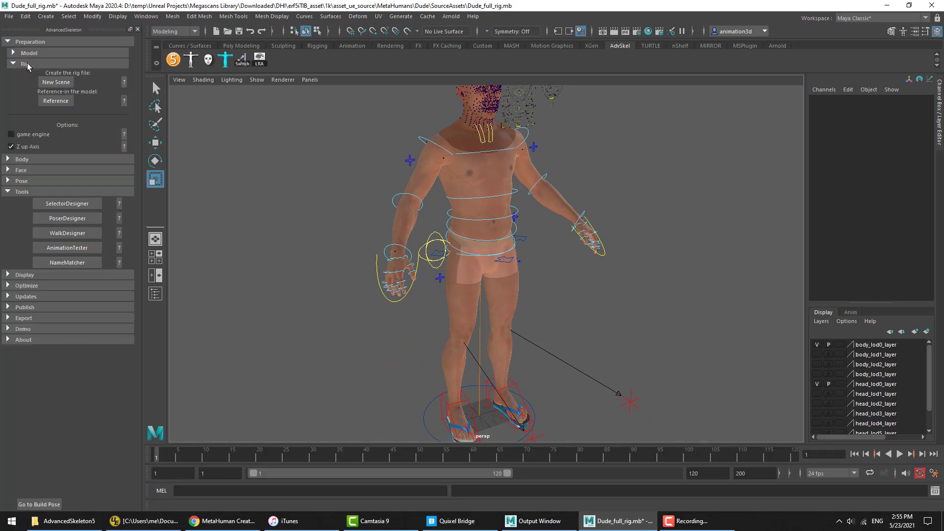
click(25, 148)
Select the Main control, then the right foot IK control with the move tool.
click(443, 400)
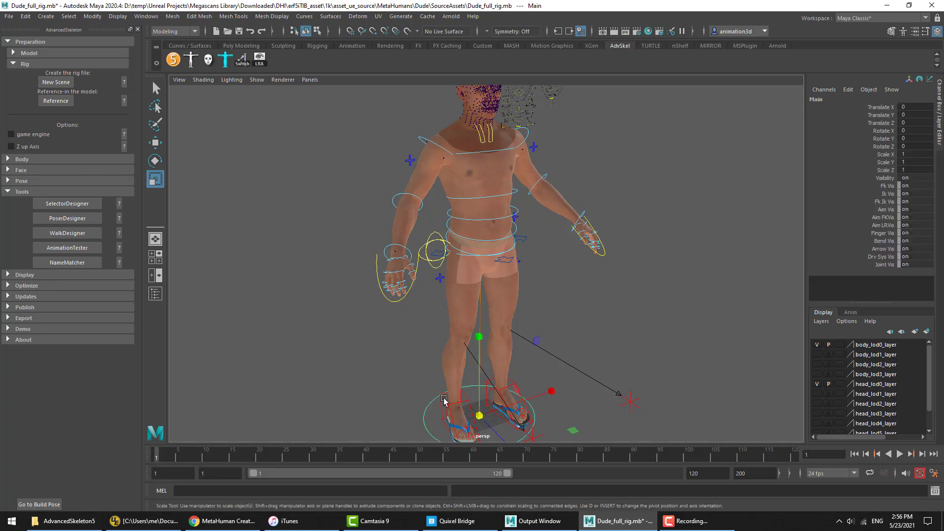
click(460, 389)
key(w)
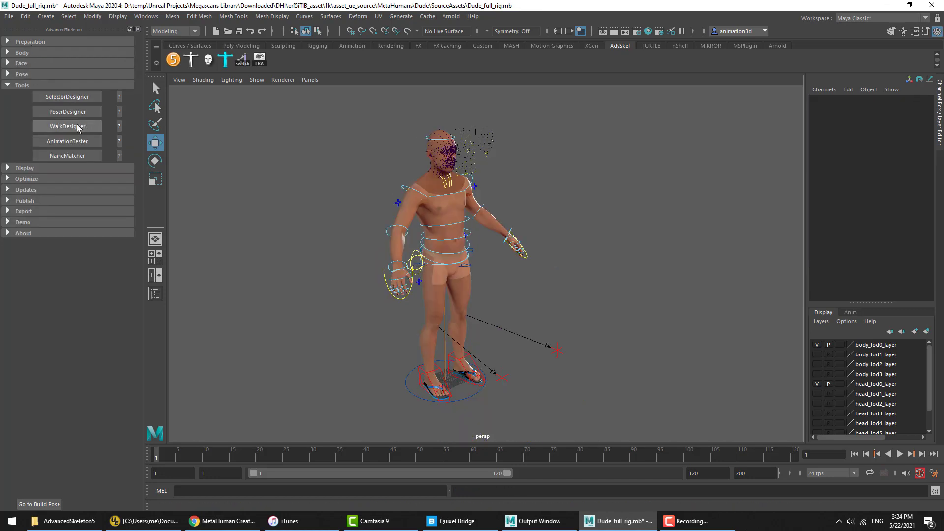
Play a 32-frame walk_cool walk at value 1 in WalkDesigner, stop it, then open the biped picker.
click(68, 127)
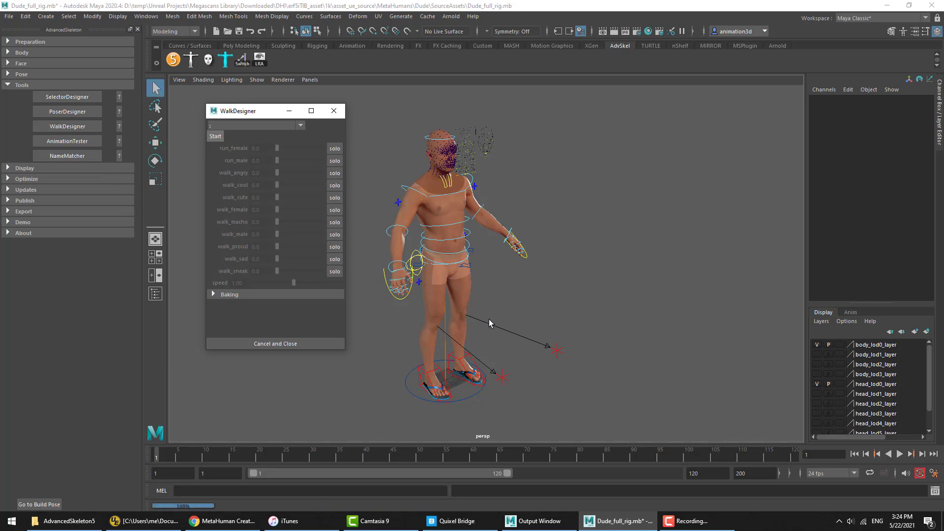
click(334, 186)
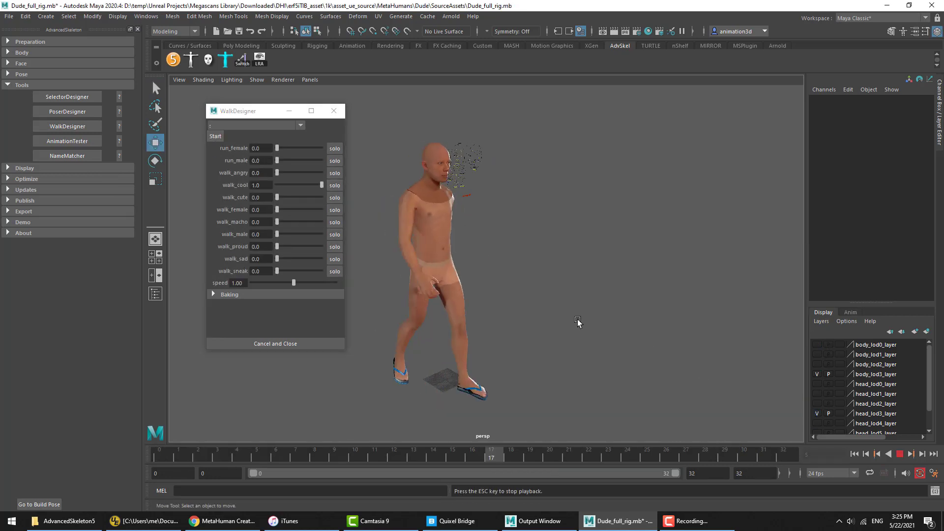
click(277, 343)
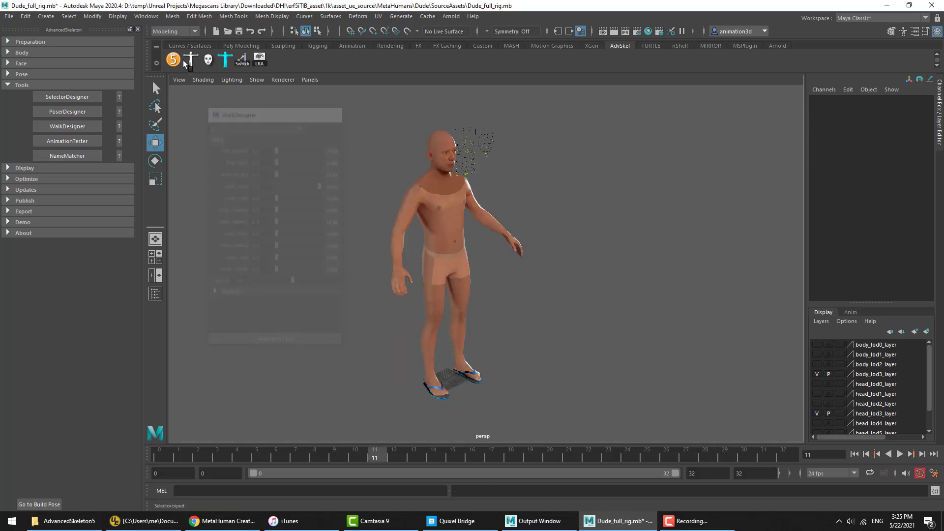
click(191, 60)
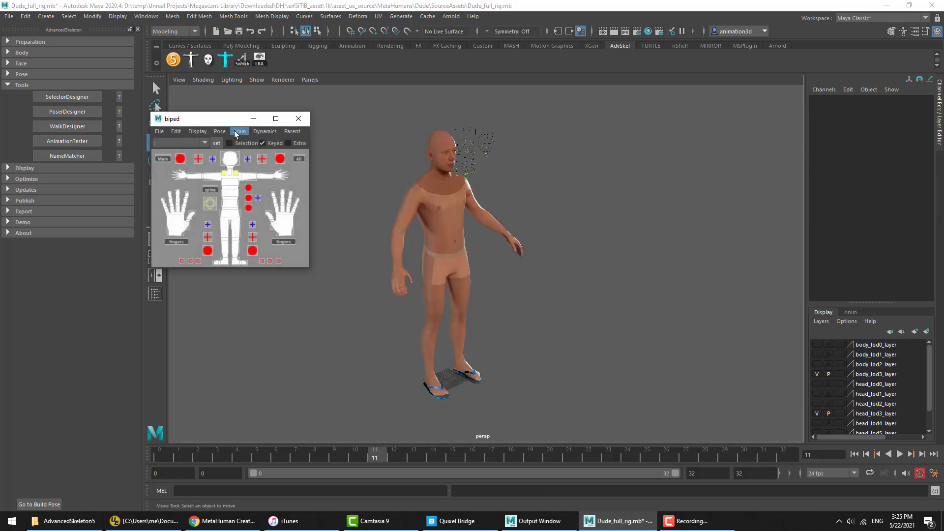
Open MoCapLibrary from the picker's Anim menu and remove the existing body animation.
click(240, 131)
click(268, 243)
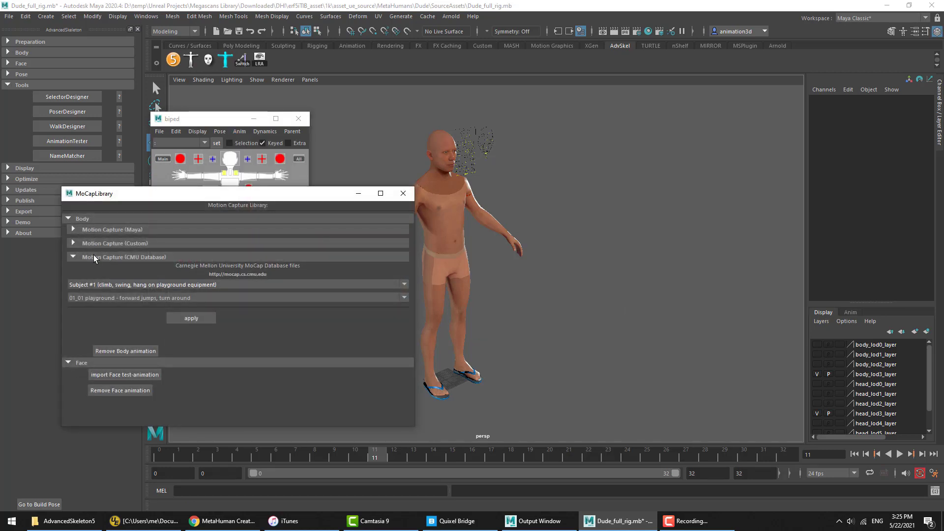
click(94, 255)
click(99, 292)
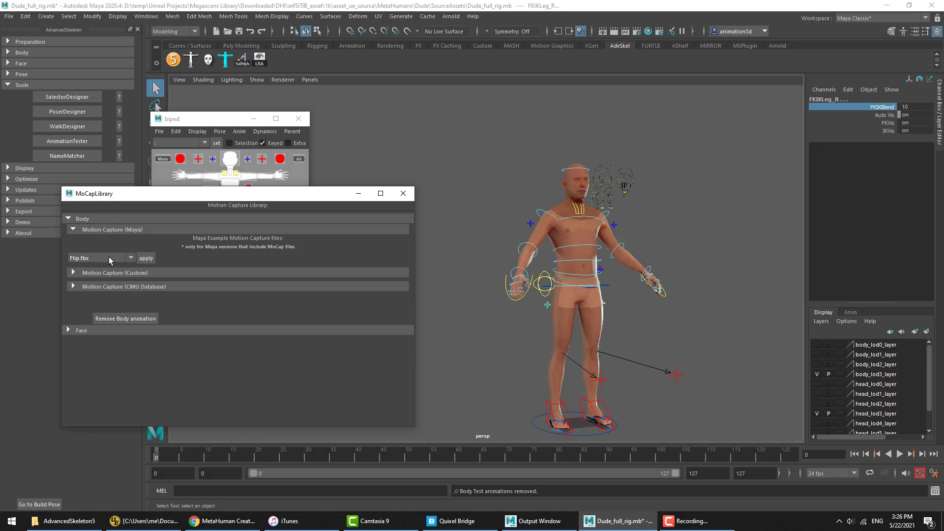
Choose CMU Subject #131's clip 131_01 Start Walk Stop and apply it to the rig.
click(109, 258)
click(100, 269)
click(107, 230)
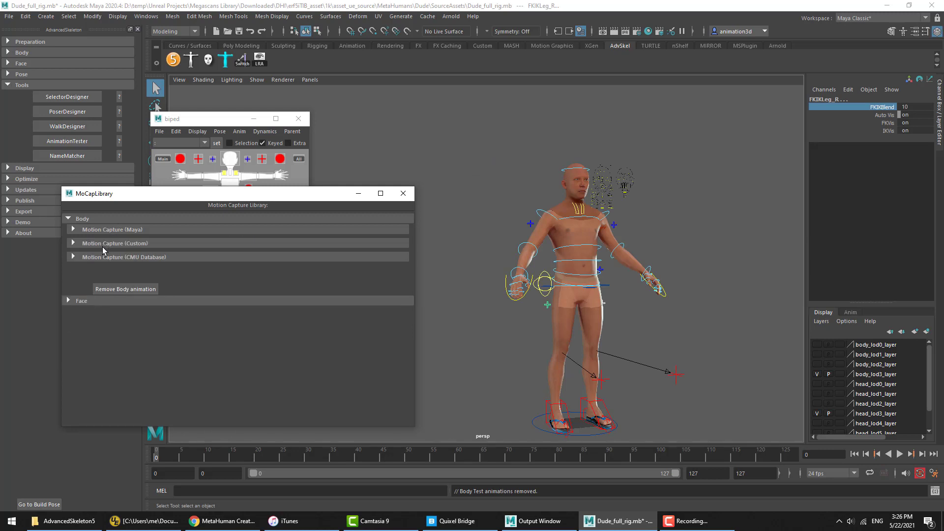
click(105, 257)
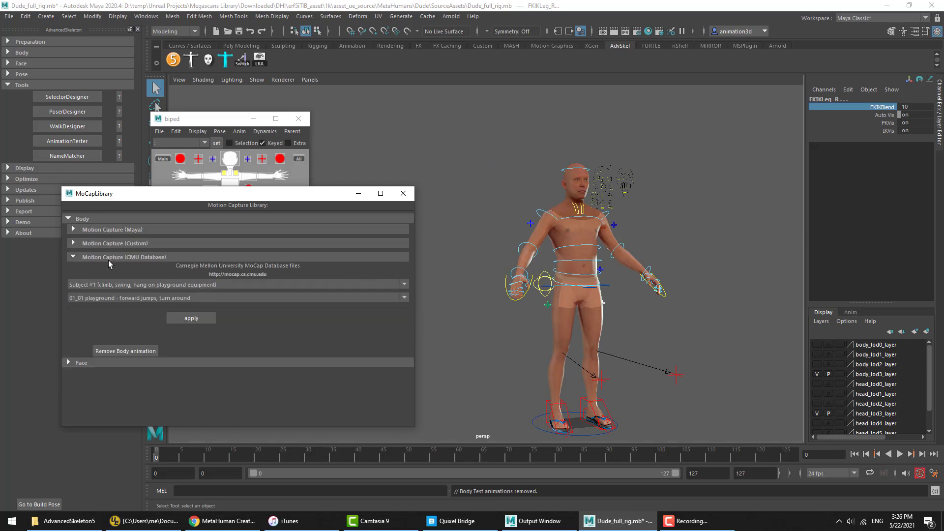
click(234, 298)
click(275, 284)
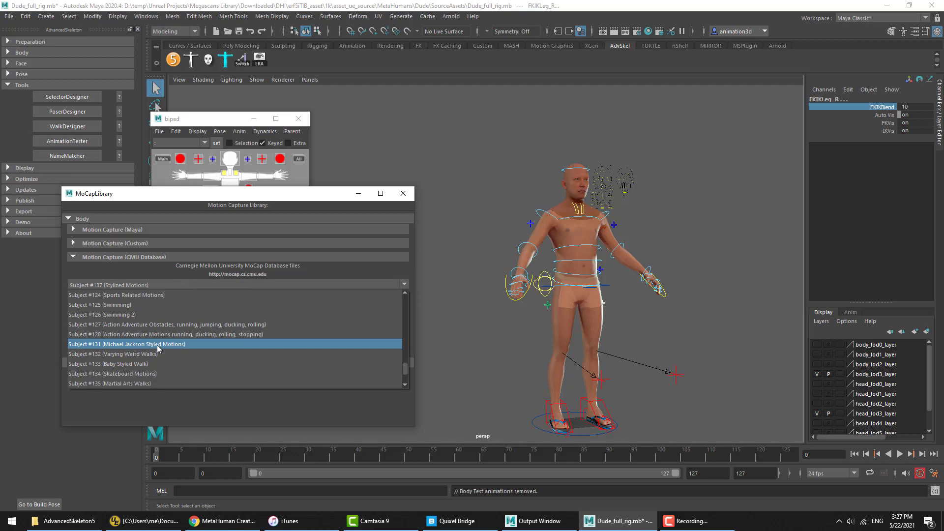
click(158, 344)
click(190, 318)
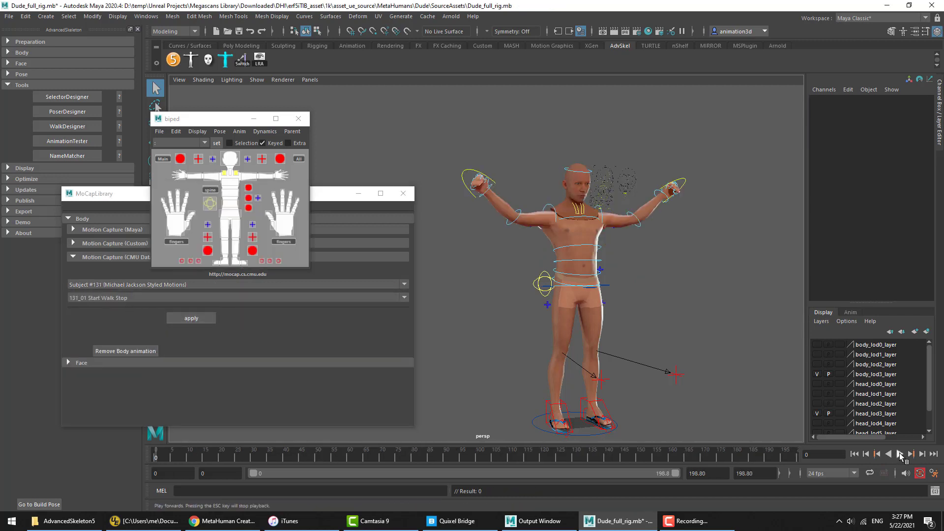